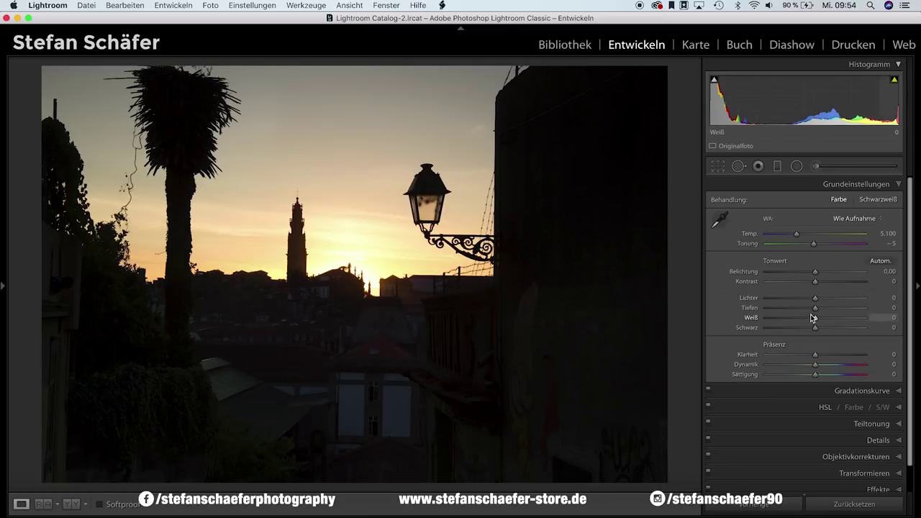
# Set Shadows +90, Highlights −41, Whites +26, Blacks −9, Exposure +0.25 and Contrast +5
pyautogui.moveTo(826, 309)
pyautogui.mouseDown()
pyautogui.moveTo(874, 309)
pyautogui.moveTo(850, 326)
pyautogui.moveTo(861, 328)
pyautogui.mouseUp()
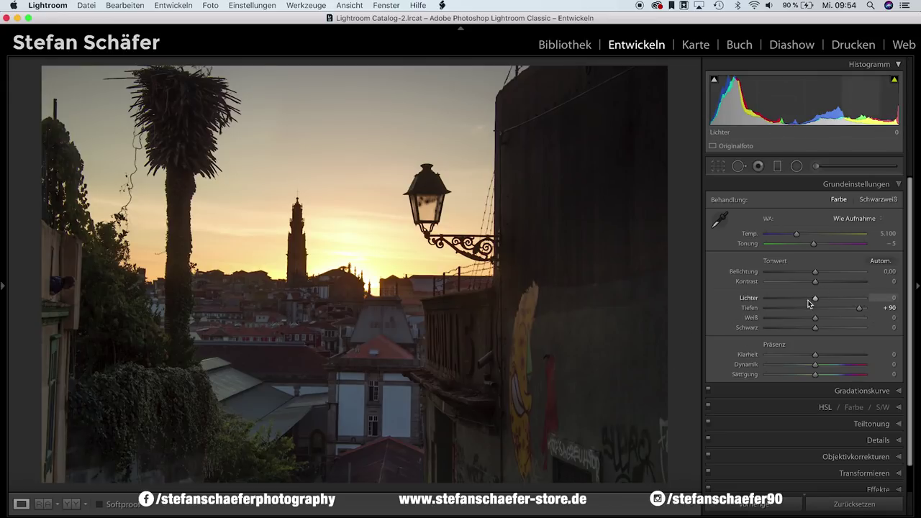
pyautogui.moveTo(816, 298); pyautogui.dragTo(795, 297)
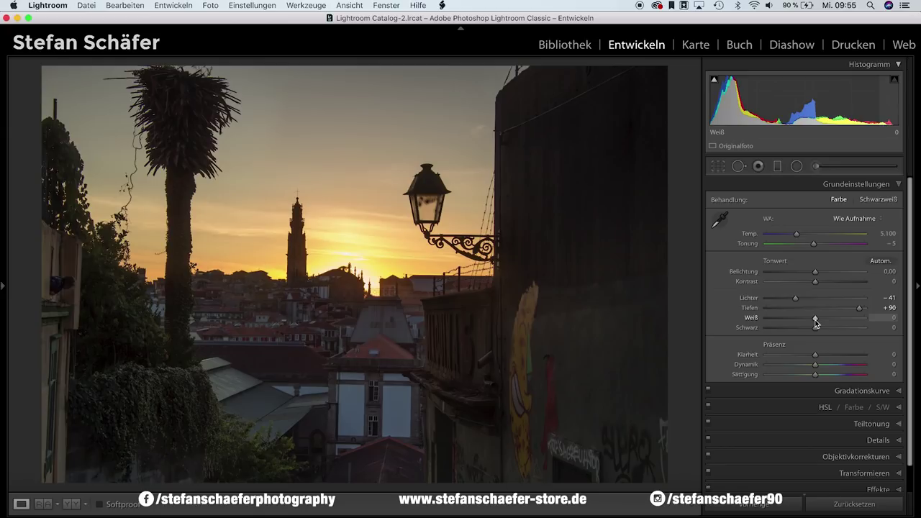
pyautogui.moveTo(815, 322); pyautogui.dragTo(822, 321)
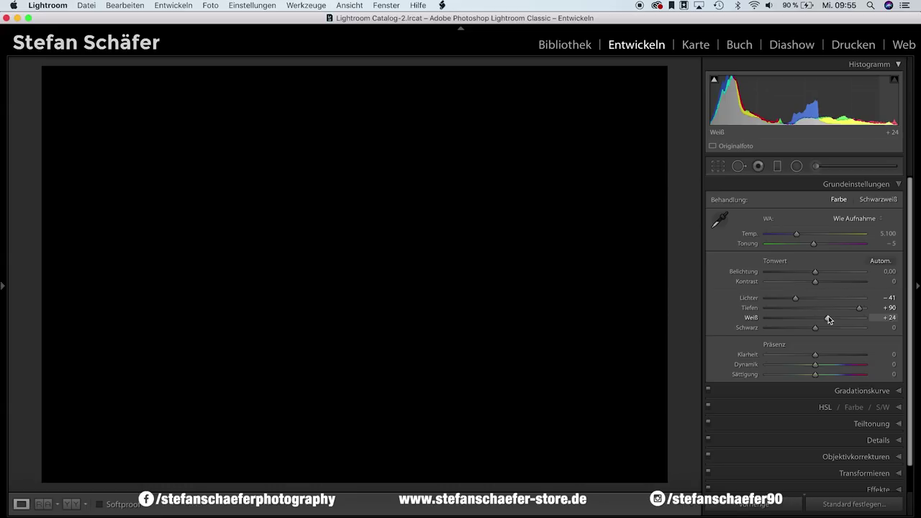
pyautogui.moveTo(829, 319); pyautogui.dragTo(809, 330)
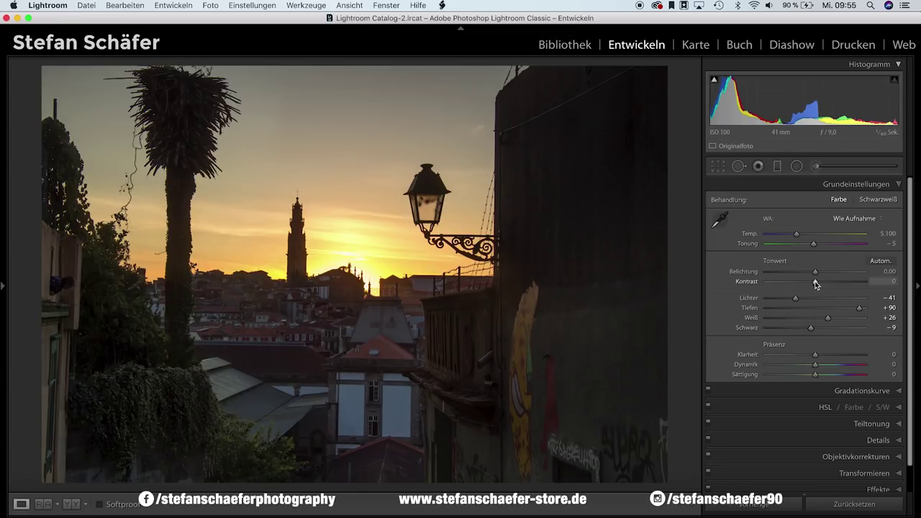
pyautogui.moveTo(816, 271); pyautogui.dragTo(818, 274)
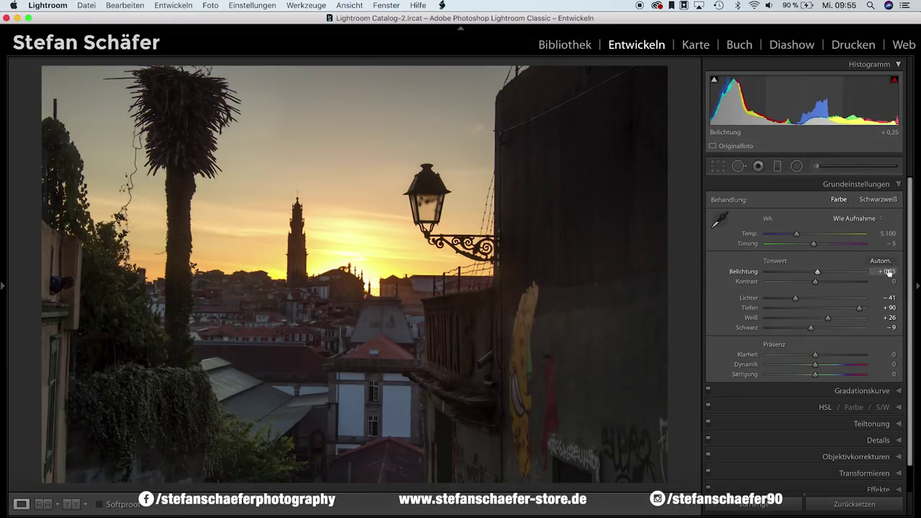
pyautogui.moveTo(816, 280); pyautogui.dragTo(817, 283)
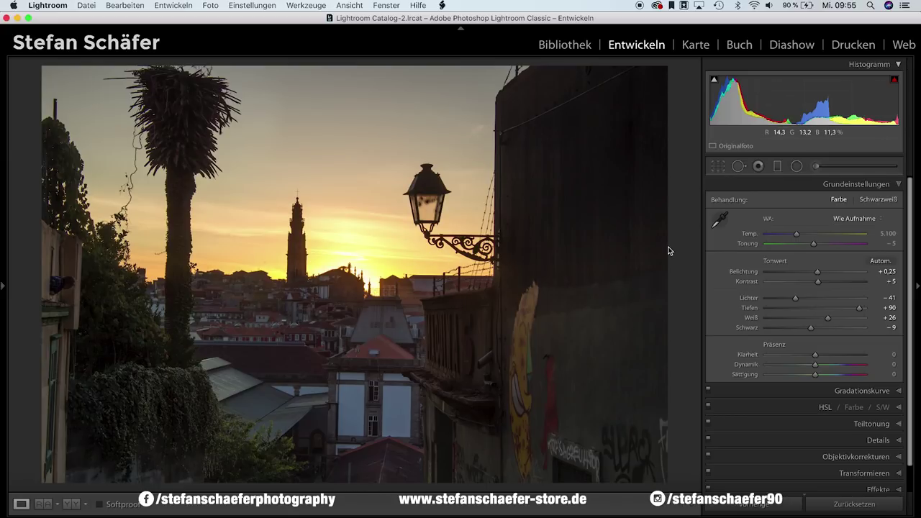
# Apply the Shade white balance preset (Temp 7,500, Tint +10) to warm the sunset
pyautogui.click(848, 220)
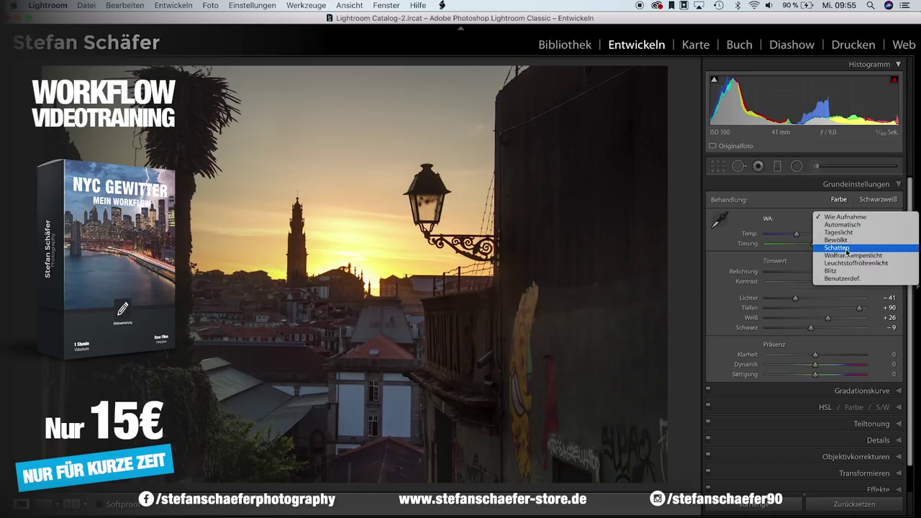
pyautogui.click(848, 249)
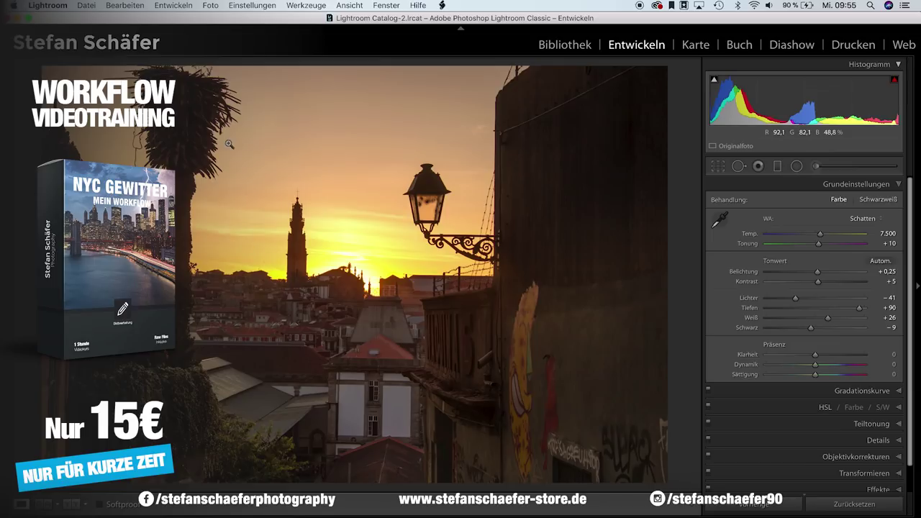
pyautogui.click(777, 167)
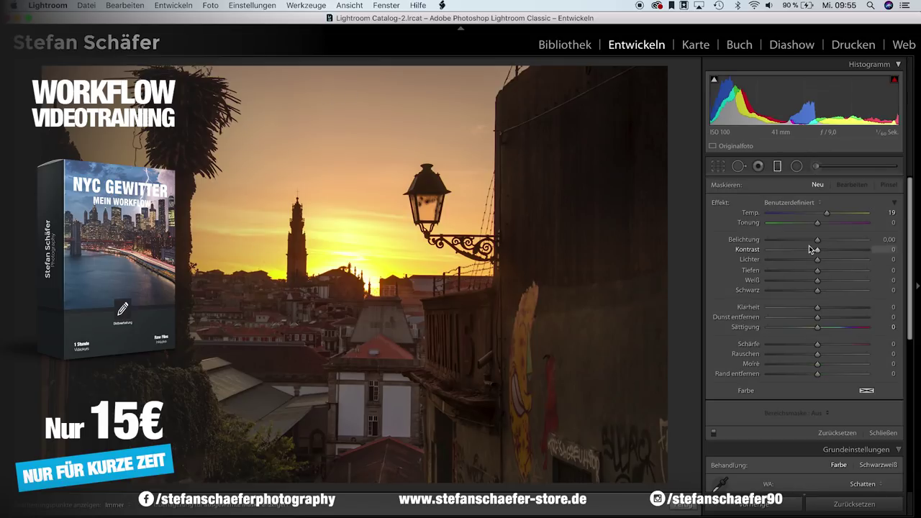
# Darken the sky with a −0.58 exposure graduated filter, erasing it from the right wall and palm trunk
pyautogui.doubleClick(720, 203)
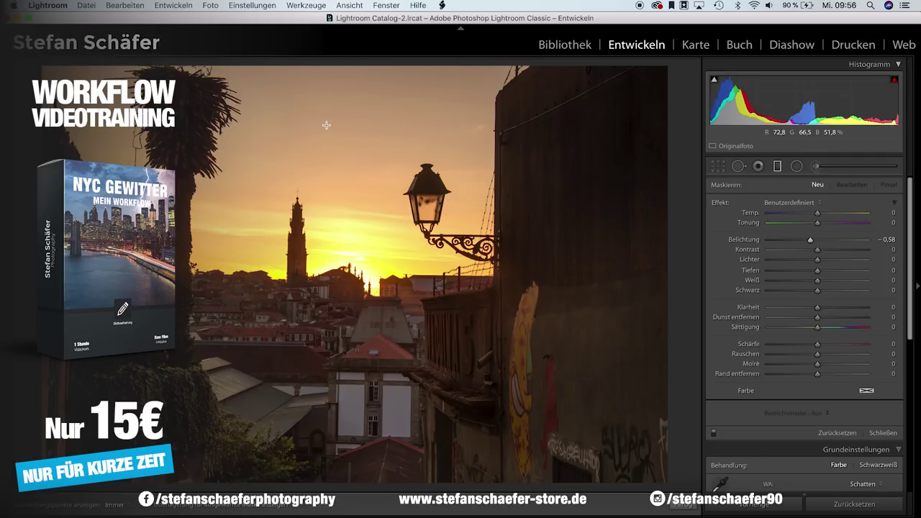
pyautogui.moveTo(326, 129); pyautogui.dragTo(315, 282)
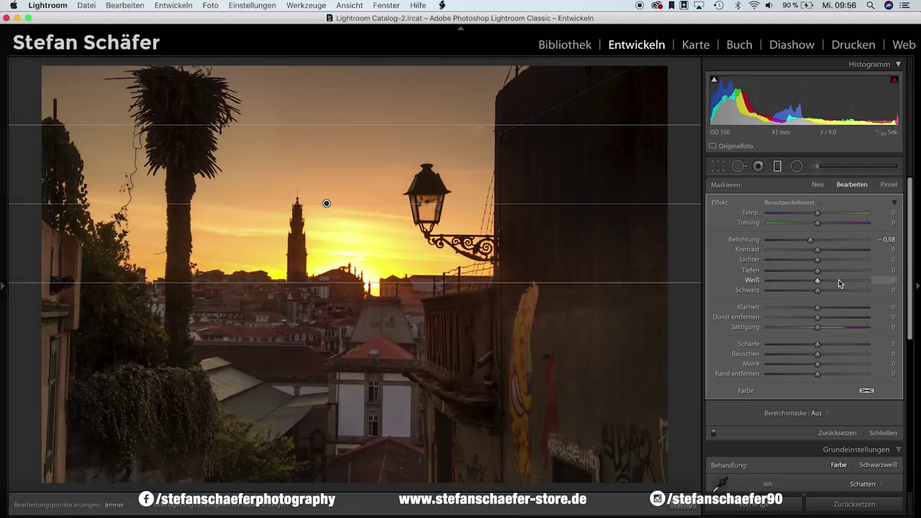
pyautogui.click(889, 185)
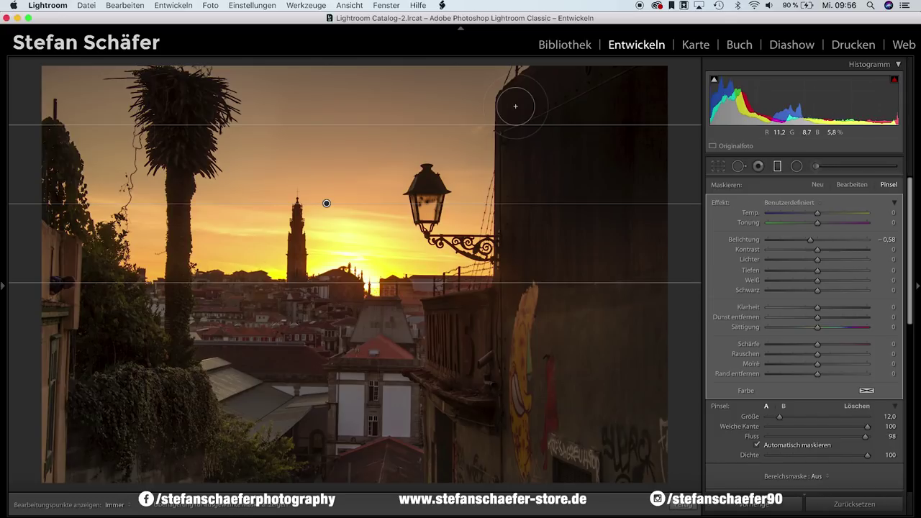
pyautogui.press('alt')
pyautogui.moveTo(519, 102); pyautogui.dragTo(554, 115)
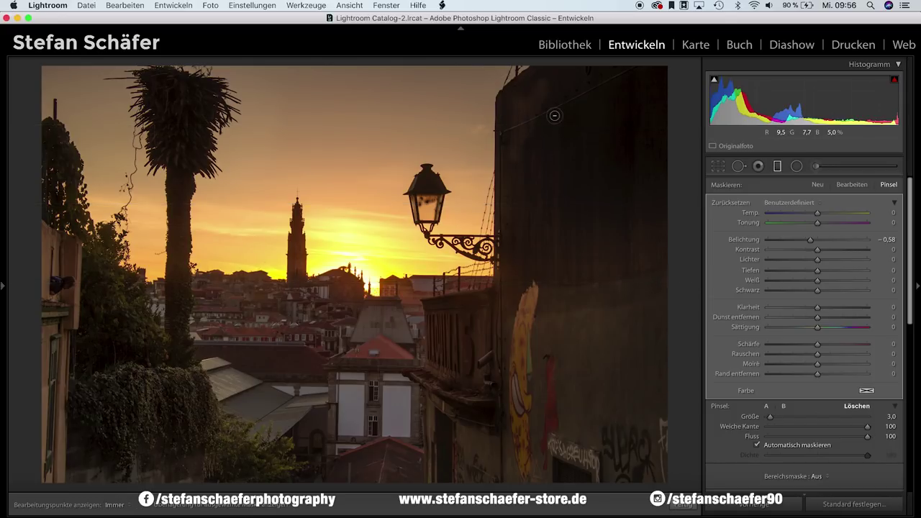
pyautogui.moveTo(771, 419); pyautogui.dragTo(784, 420)
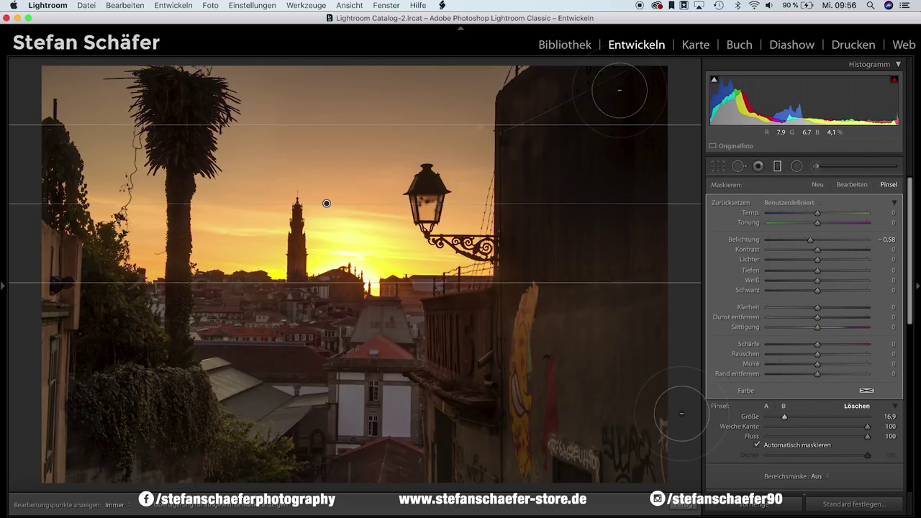
pyautogui.moveTo(636, 128); pyautogui.dragTo(617, 134)
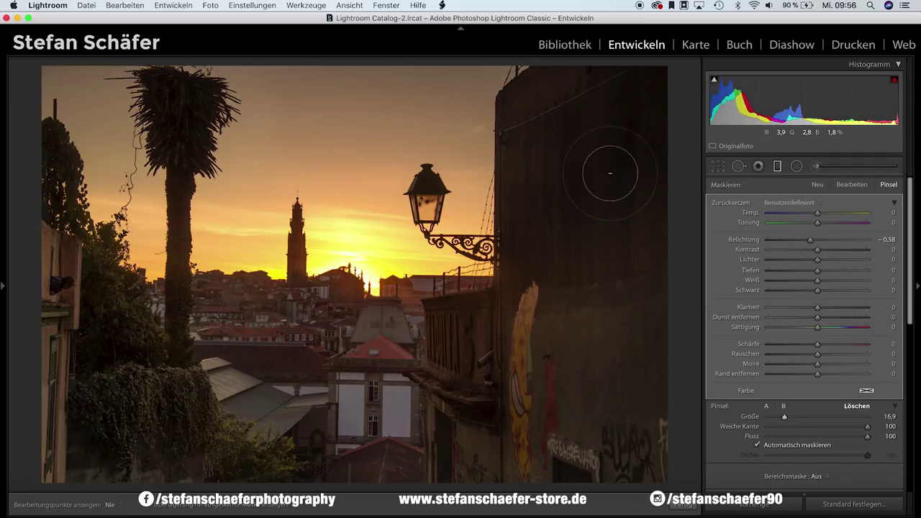
pyautogui.press('h')
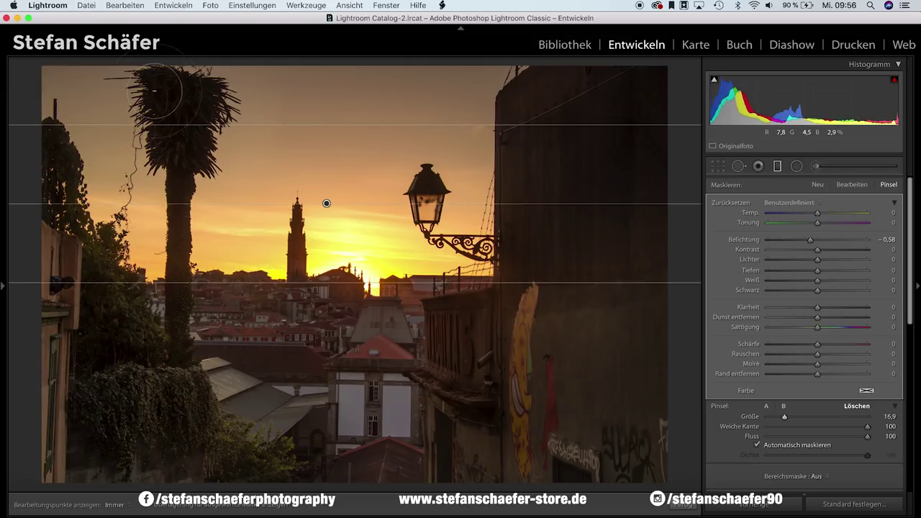
pyautogui.moveTo(155, 91); pyautogui.dragTo(147, 184)
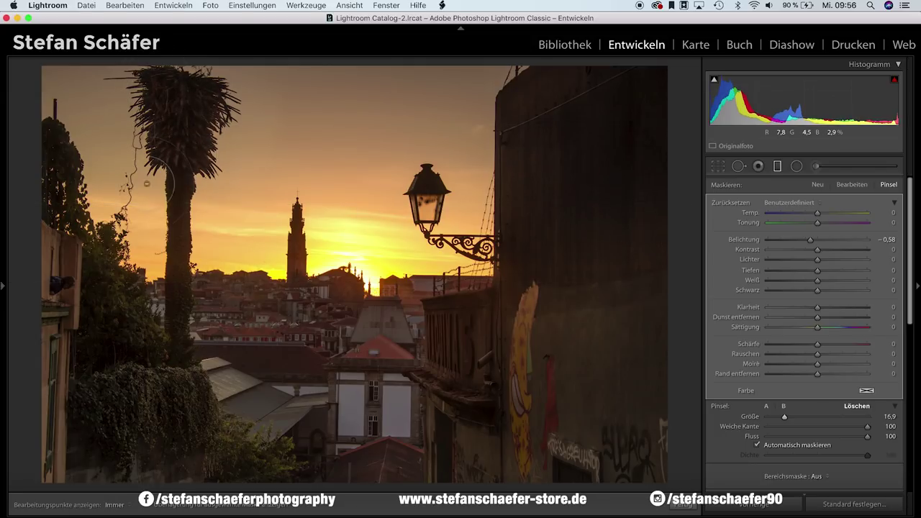
pyautogui.press('h')
pyautogui.press('h')
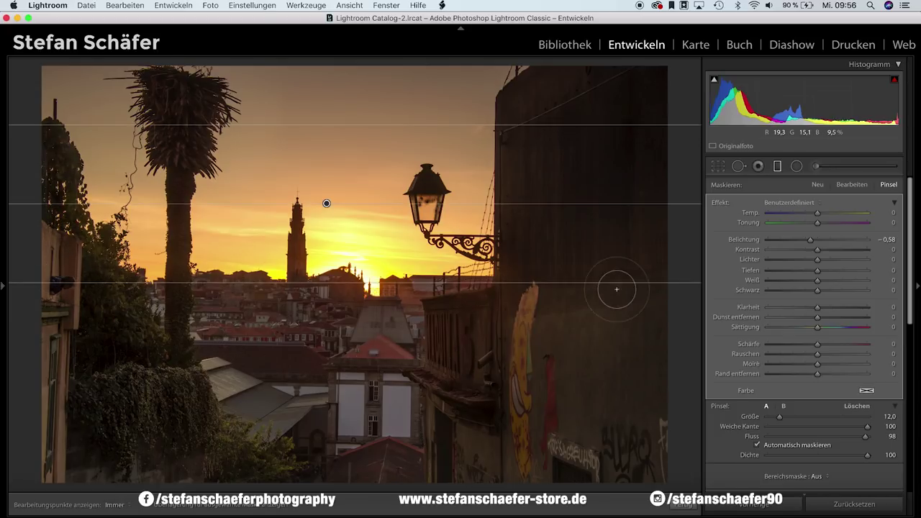
pyautogui.click(677, 507)
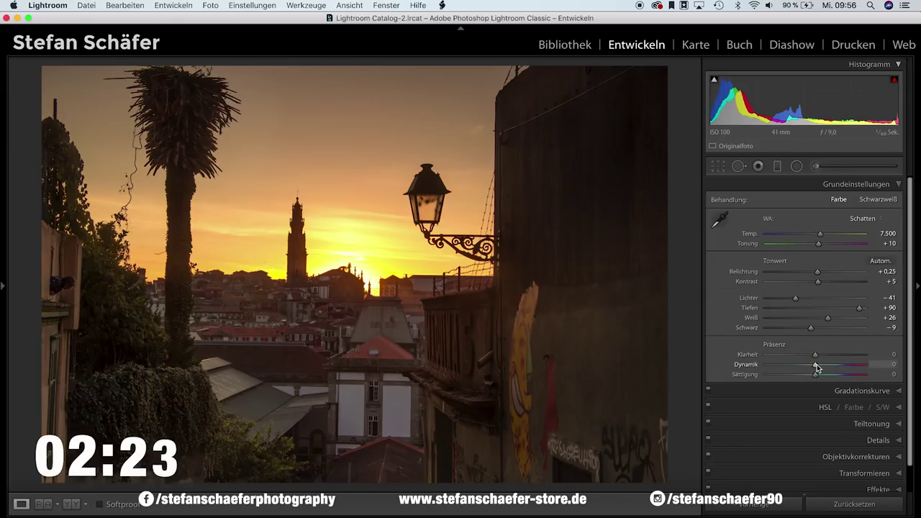
# Set Vibrance +7 and fit a Temp 100, Exposure 4.00 radial filter around the street lamp
pyautogui.moveTo(817, 364); pyautogui.dragTo(820, 363)
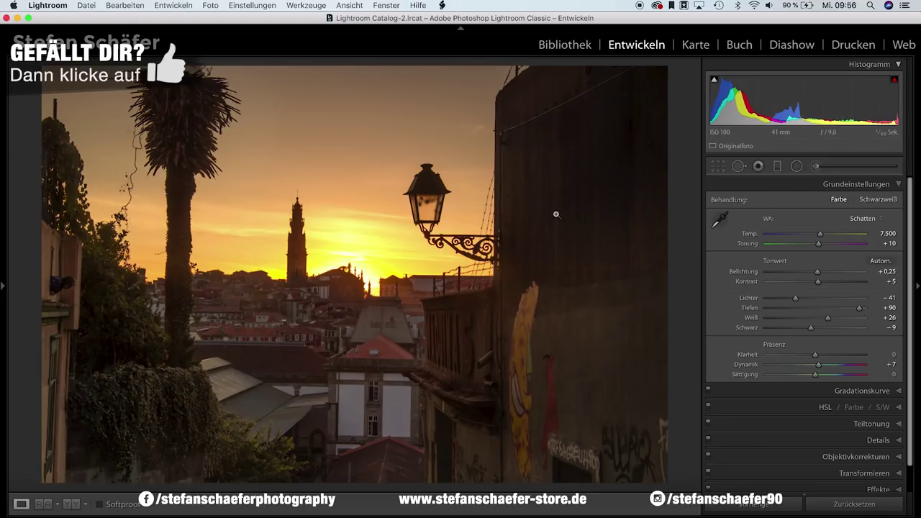
pyautogui.click(797, 166)
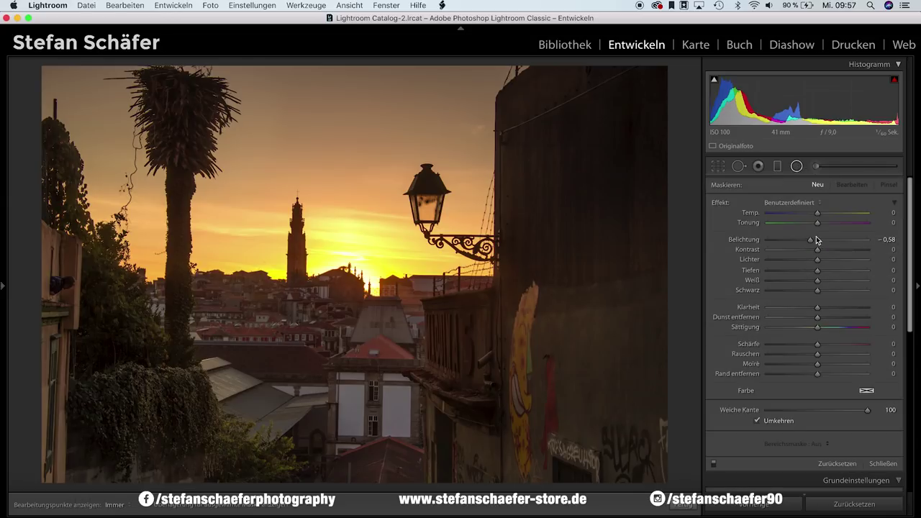
pyautogui.moveTo(811, 241); pyautogui.dragTo(881, 243)
pyautogui.moveTo(818, 216); pyautogui.dragTo(891, 217)
pyautogui.moveTo(434, 207)
pyautogui.mouseDown()
pyautogui.moveTo(446, 220)
pyautogui.moveTo(426, 204)
pyautogui.mouseUp()
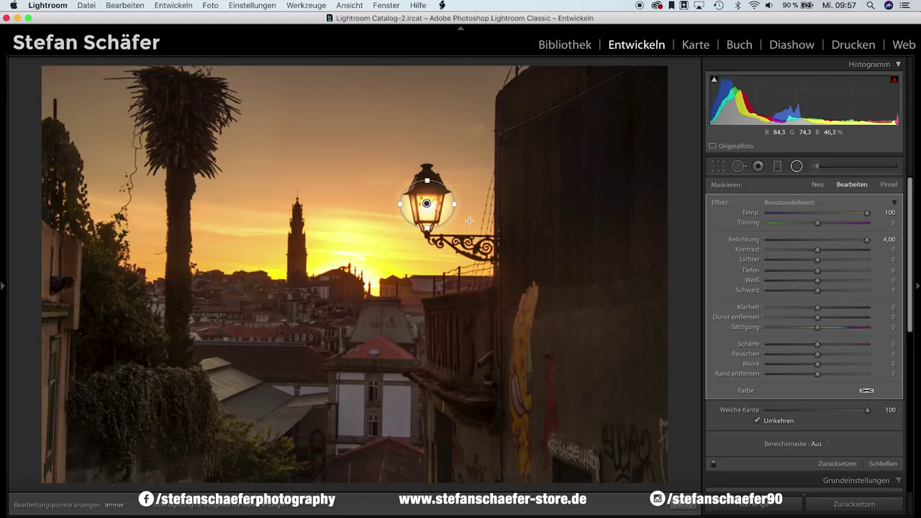
pyautogui.moveTo(451, 205); pyautogui.dragTo(447, 205)
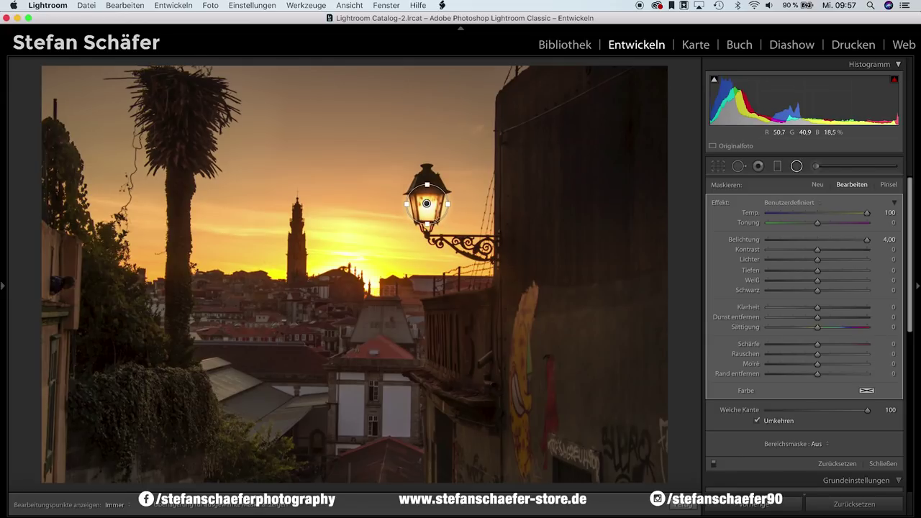
pyautogui.moveTo(427, 205); pyautogui.dragTo(429, 202)
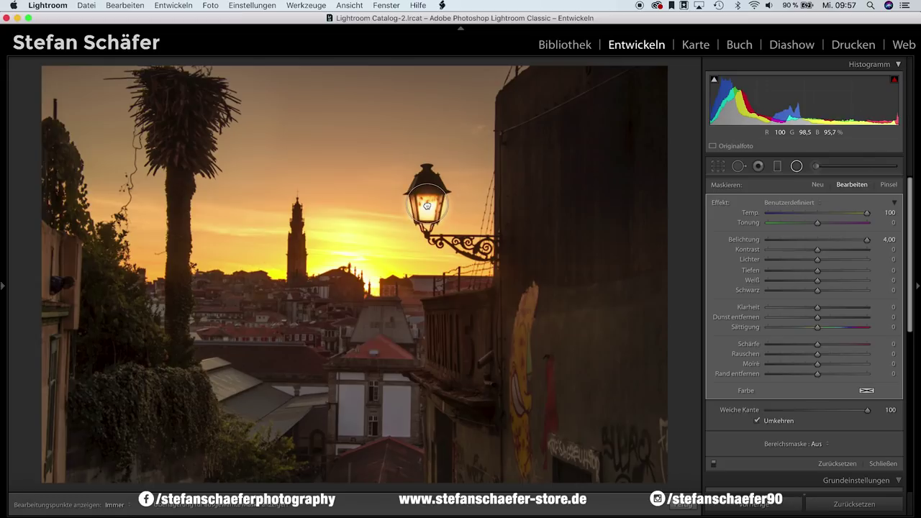
pyautogui.rightClick(429, 203)
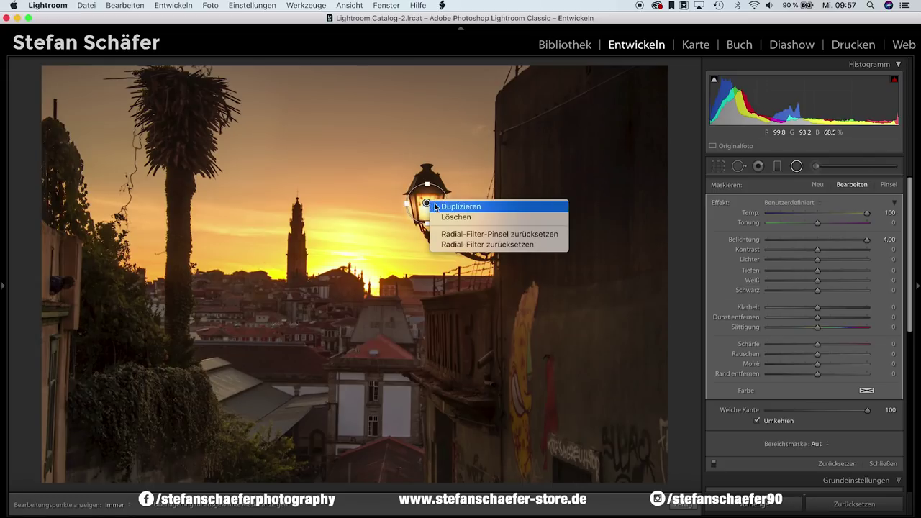
# Duplicate the lamp's radial filter and lower its exposure to 3.12
pyautogui.click(460, 207)
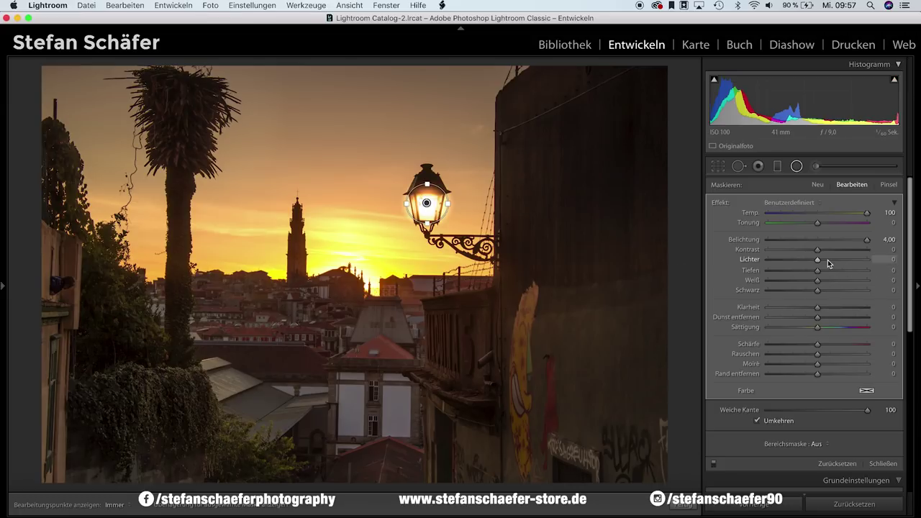
pyautogui.click(863, 238)
pyautogui.moveTo(862, 239); pyautogui.dragTo(856, 241)
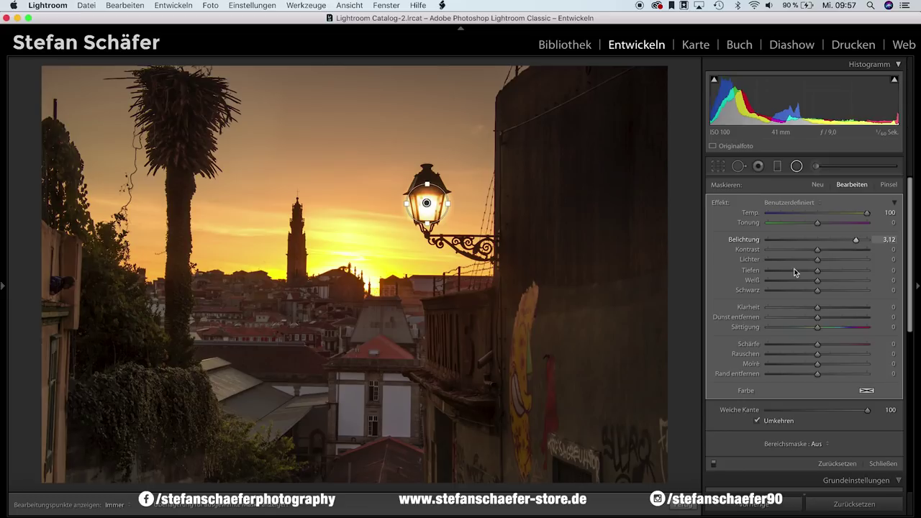
pyautogui.click(683, 505)
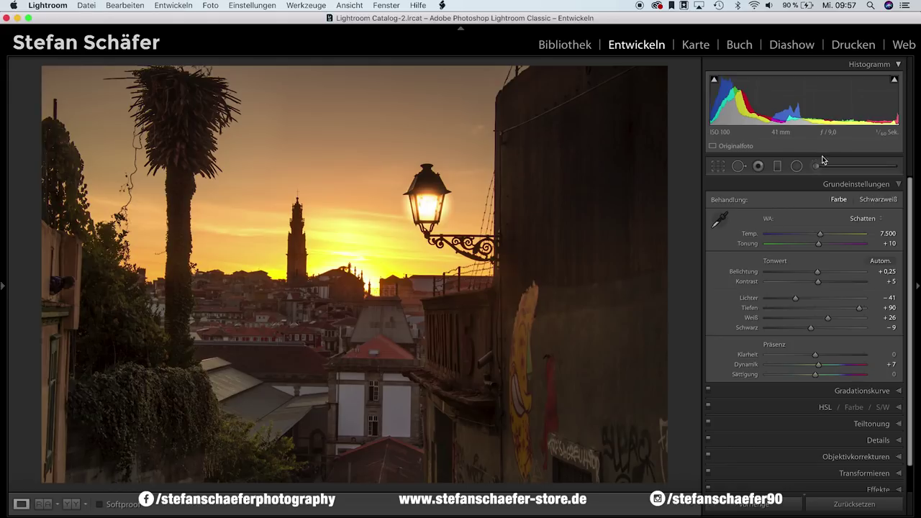
# Add another warm radial filter positioned over the lantern glass
pyautogui.click(796, 166)
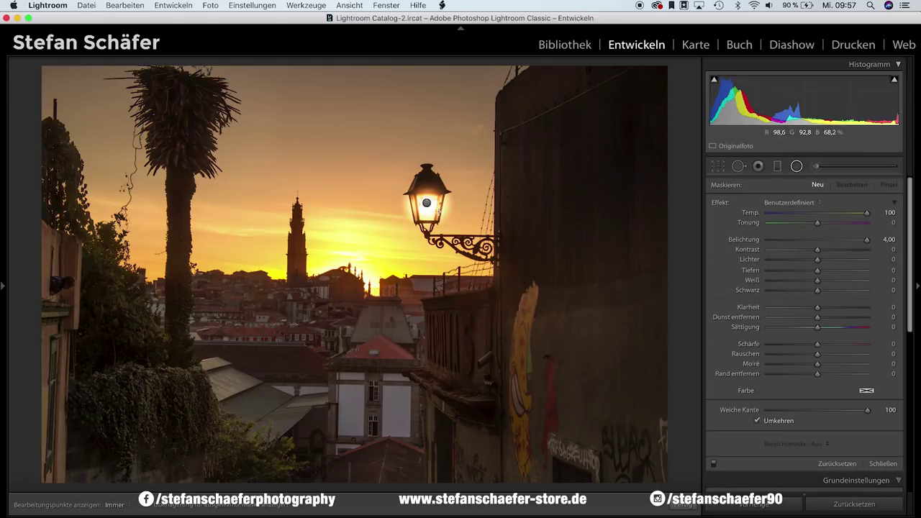
pyautogui.moveTo(427, 204); pyautogui.dragTo(442, 205)
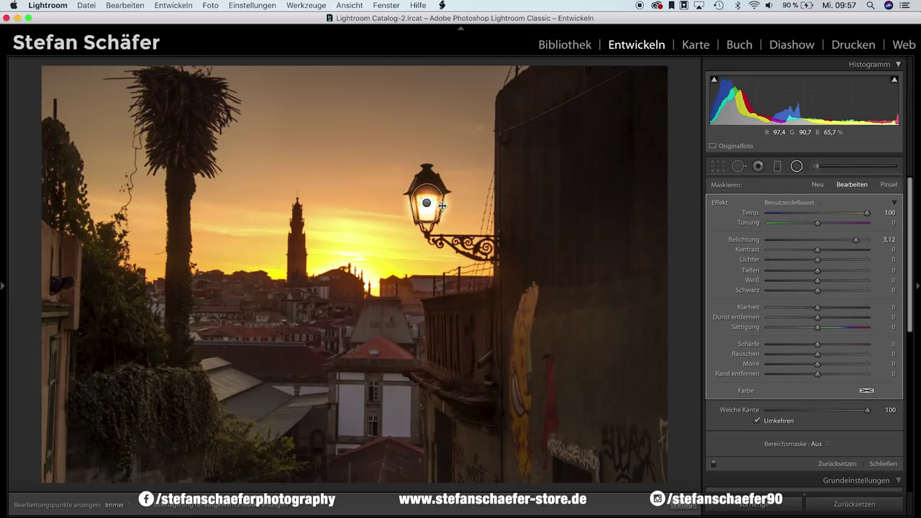
pyautogui.moveTo(429, 184); pyautogui.dragTo(428, 188)
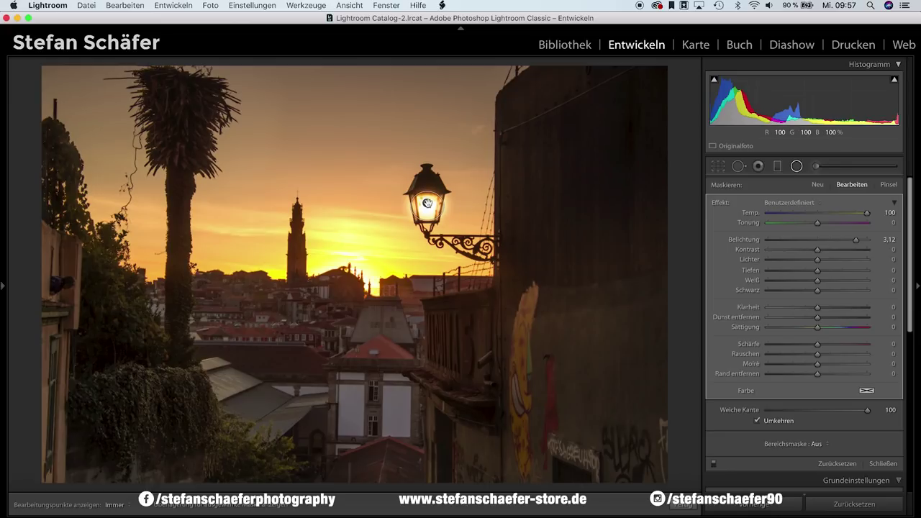
pyautogui.moveTo(425, 214); pyautogui.dragTo(426, 231)
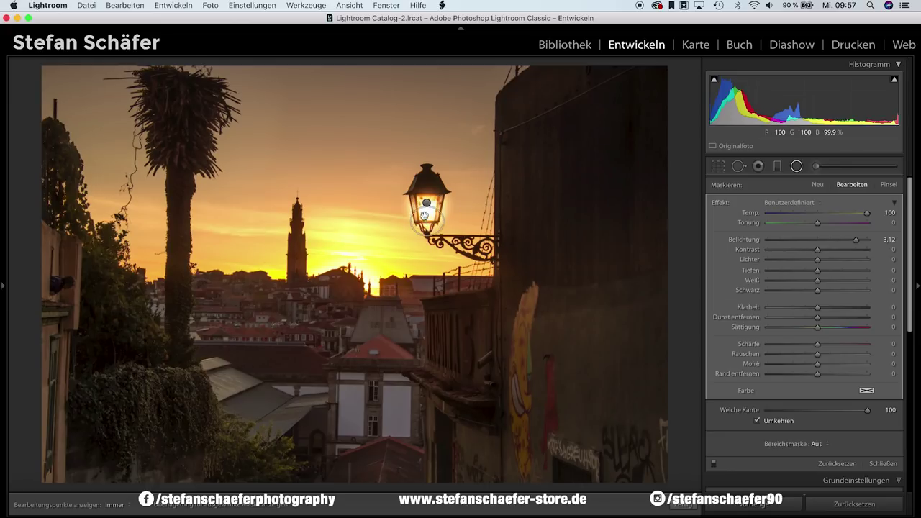
pyautogui.hotkey('ctrl', 'z')
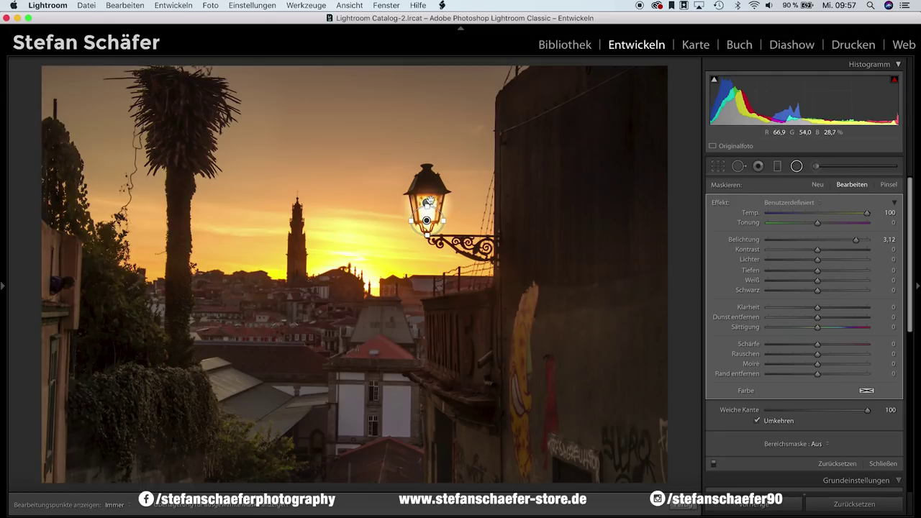
pyautogui.hotkey('ctrl', 'z')
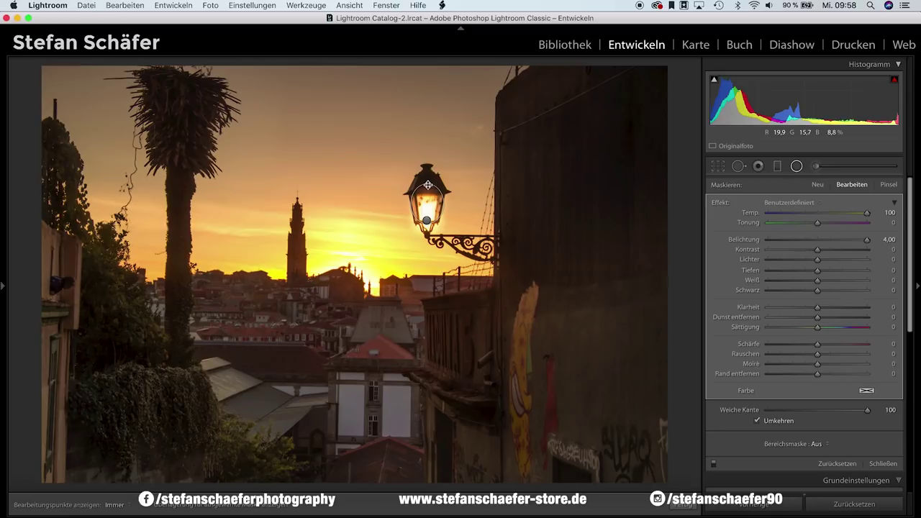
pyautogui.hotkey('ctrl', 'shift', 'z')
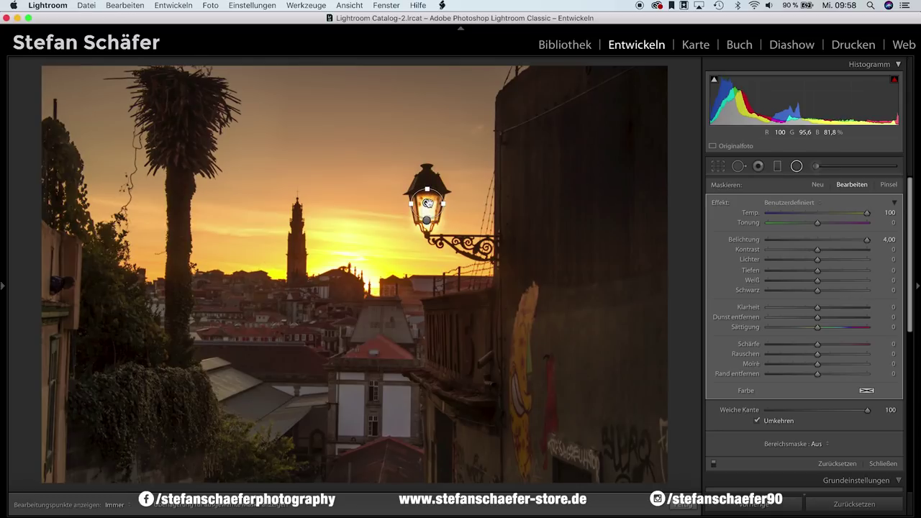
pyautogui.moveTo(426, 205)
pyautogui.mouseDown()
pyautogui.moveTo(427, 221)
pyautogui.moveTo(426, 208)
pyautogui.mouseUp()
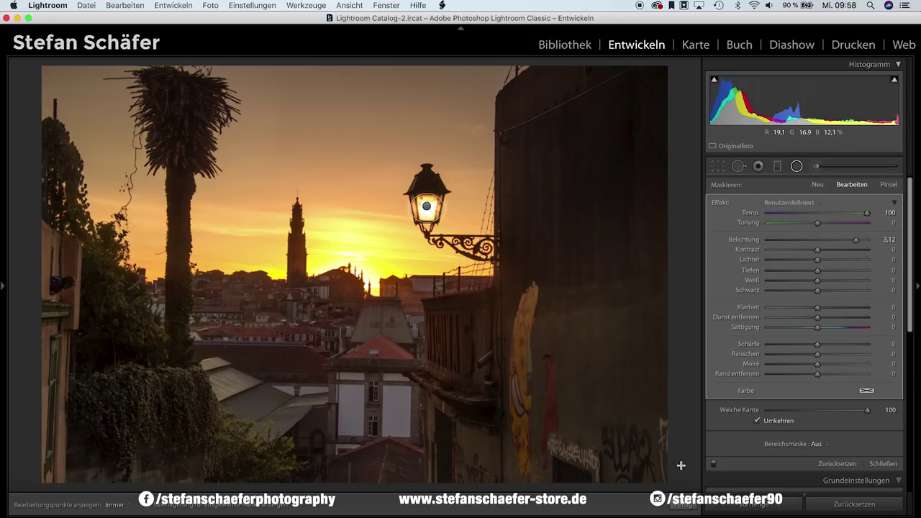
pyautogui.click(682, 506)
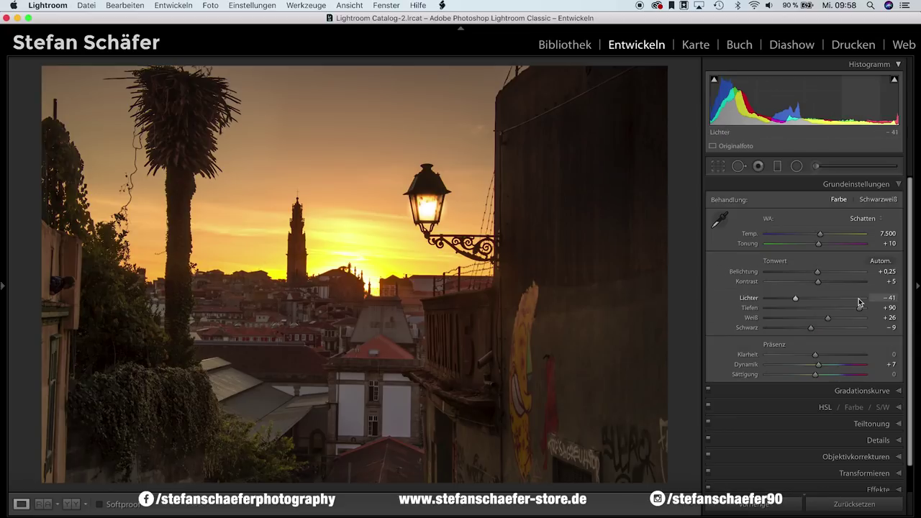
pyautogui.scroll(-1, 842, 370)
# Sharpen the photo with Amount 78, Radius 1.0, Detail 25 and Masking 35
pyautogui.click(873, 430)
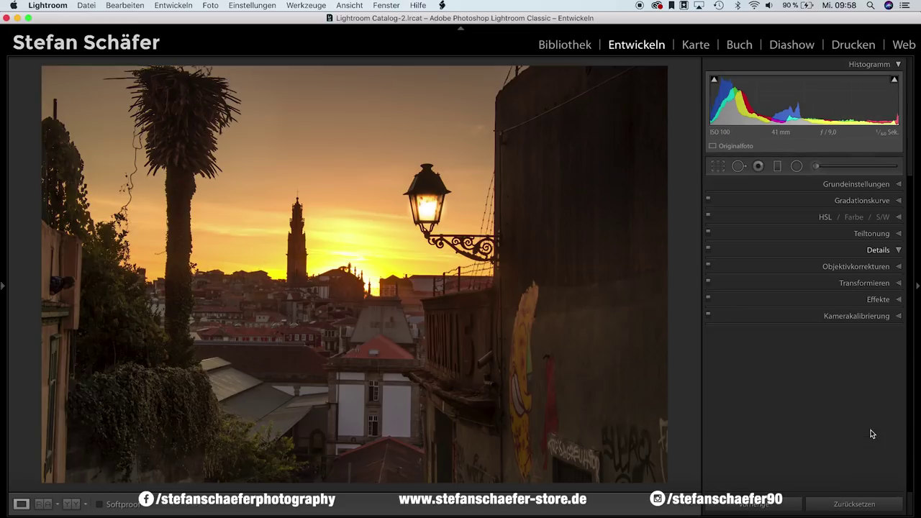
pyautogui.moveTo(785, 373); pyautogui.dragTo(816, 371)
pyautogui.press('alt')
pyautogui.moveTo(767, 401); pyautogui.dragTo(801, 401)
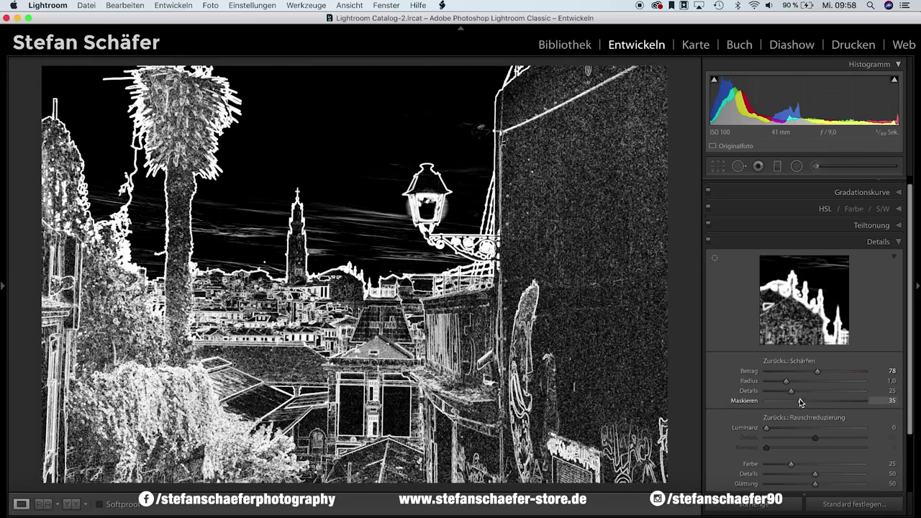
pyautogui.moveTo(801, 402); pyautogui.dragTo(800, 400)
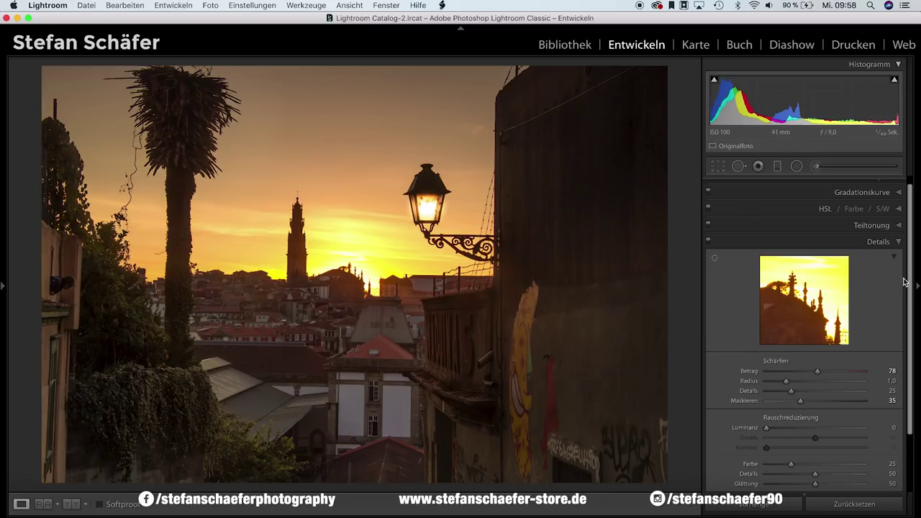
pyautogui.scroll(-5, 864, 323)
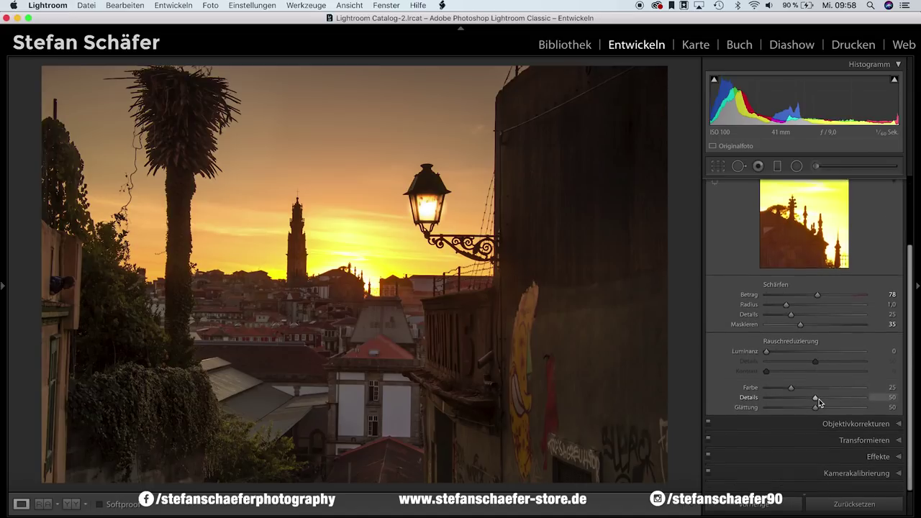
pyautogui.click(866, 467)
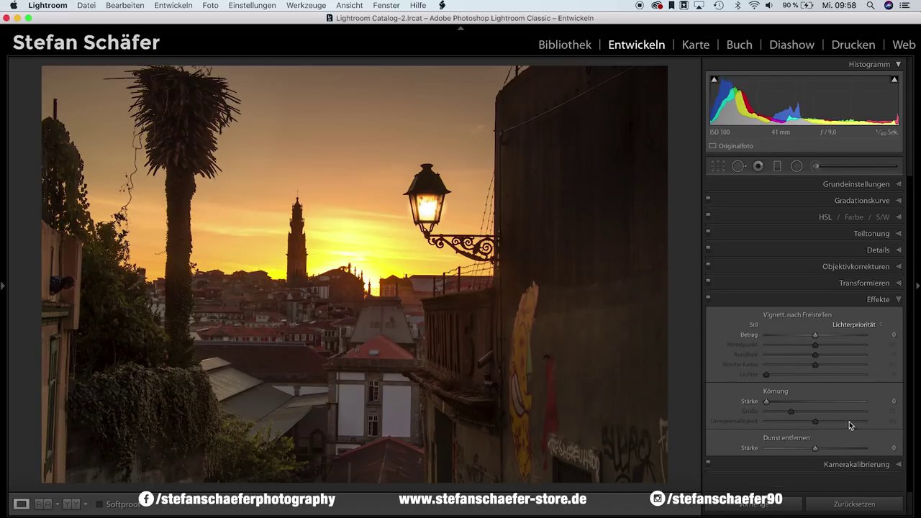
# Set Post-Crop Vignetting Amount to −10 and Dehaze to +12
pyautogui.moveTo(815, 337); pyautogui.dragTo(810, 337)
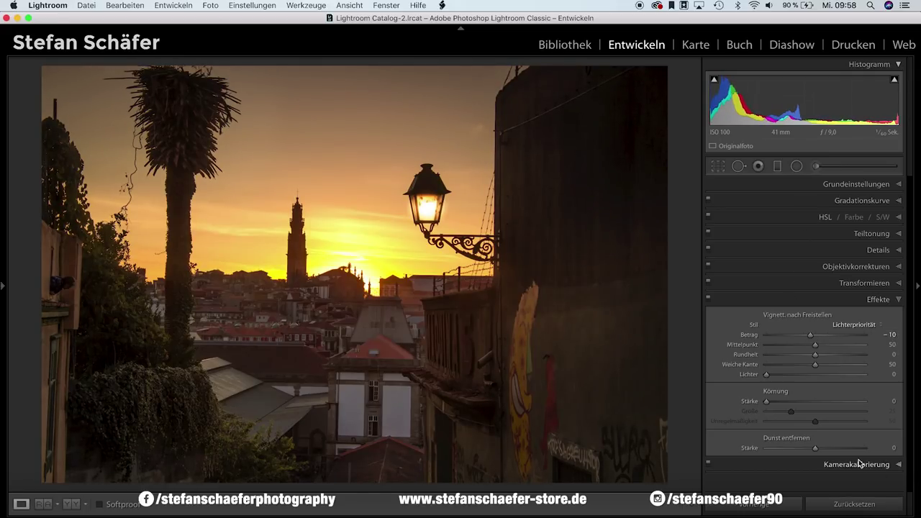
pyautogui.moveTo(820, 448); pyautogui.dragTo(823, 449)
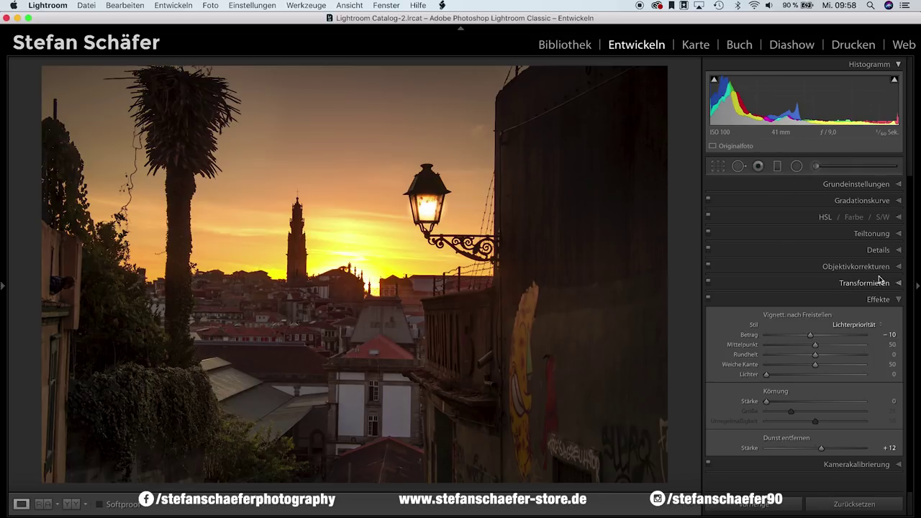
# Shift HSL Hue Yellow to −35 and Orange to −8
pyautogui.click(825, 217)
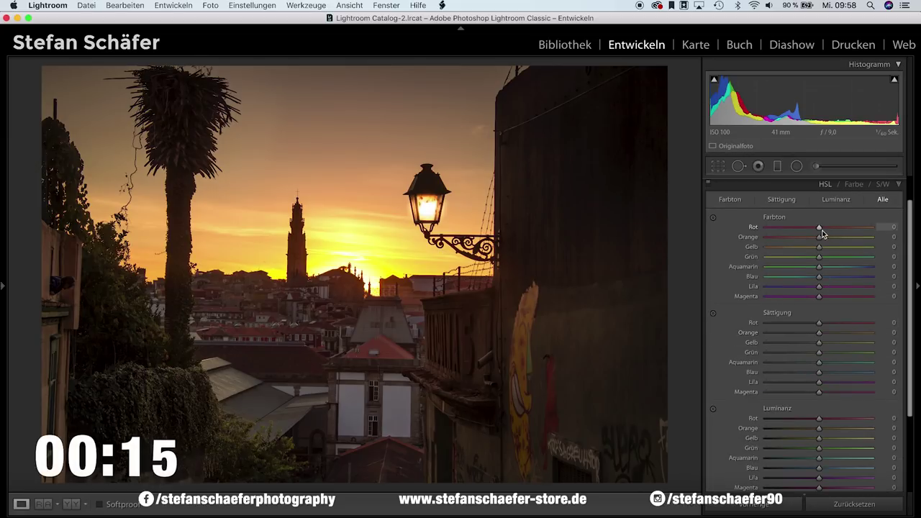
pyautogui.moveTo(821, 250); pyautogui.dragTo(800, 247)
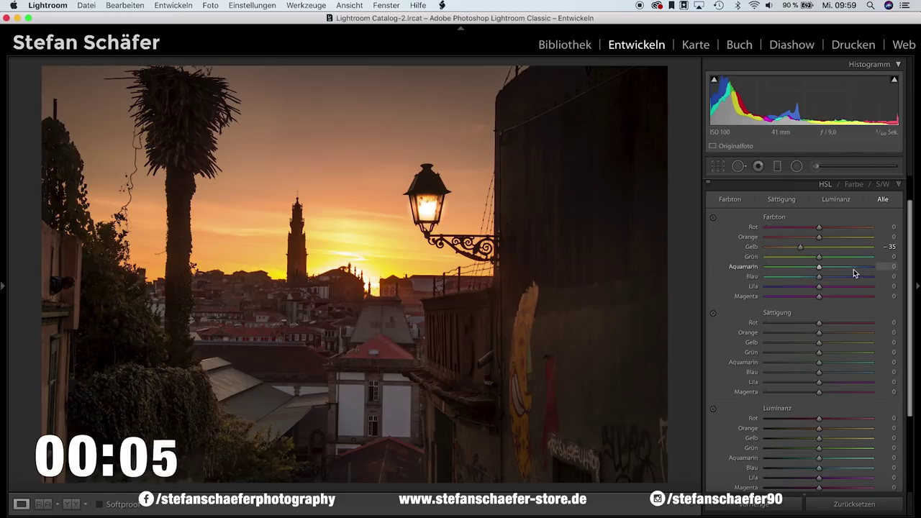
pyautogui.moveTo(818, 238); pyautogui.dragTo(816, 242)
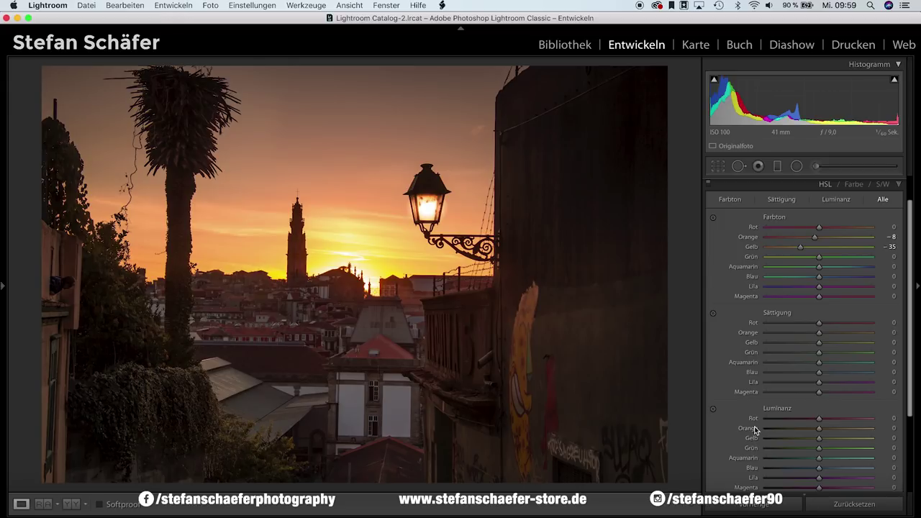
# Toggle before/after views, zoom in on the lantern and out, then move to the New York photo
pyautogui.press('\\')
pyautogui.press('\\')
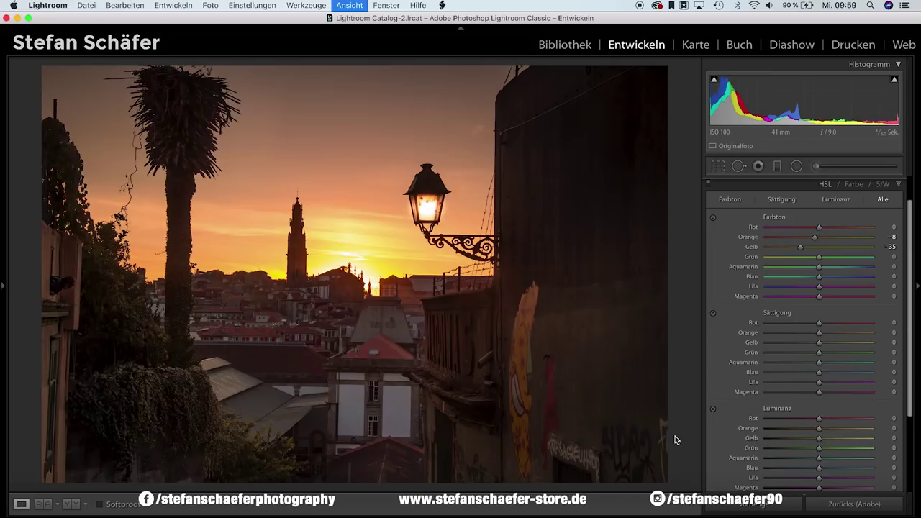
pyautogui.press('\\')
pyautogui.press('\\')
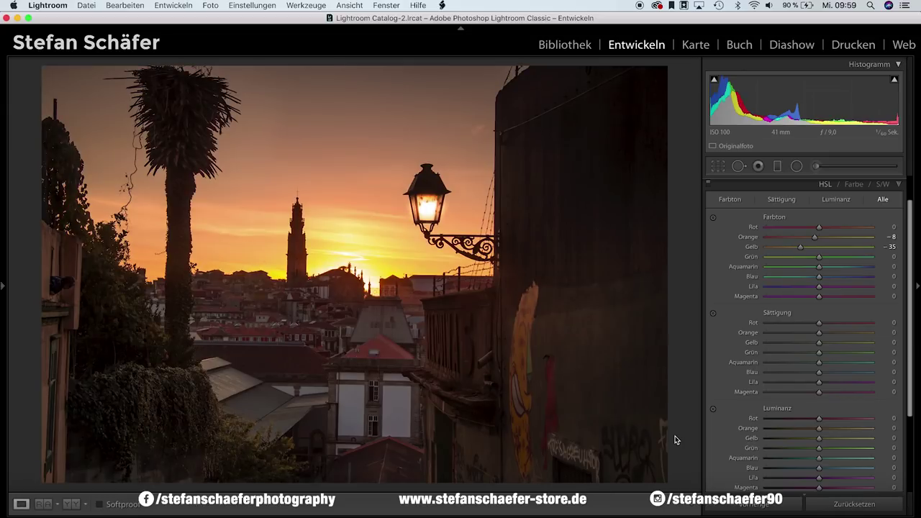
pyautogui.press('\\')
pyautogui.press('\\')
pyautogui.press('\\')
pyautogui.press('\\')
pyautogui.click(413, 208)
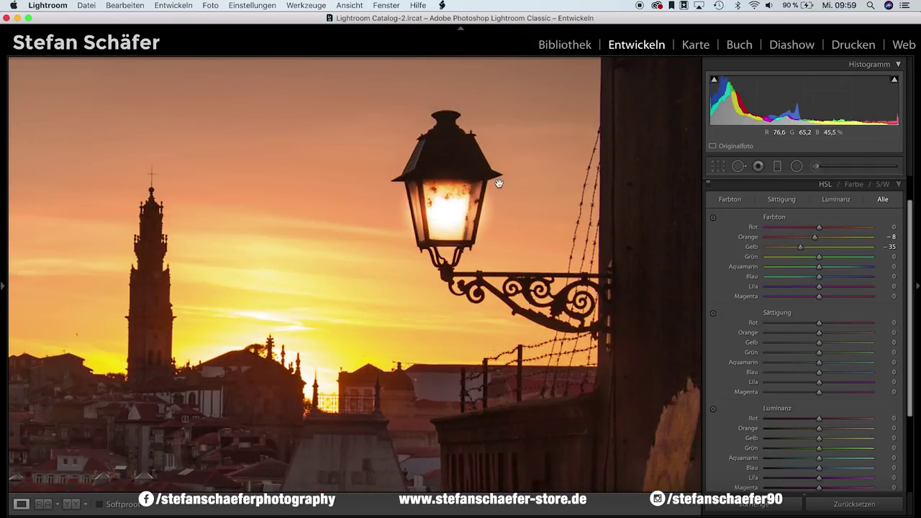
pyautogui.click(477, 416)
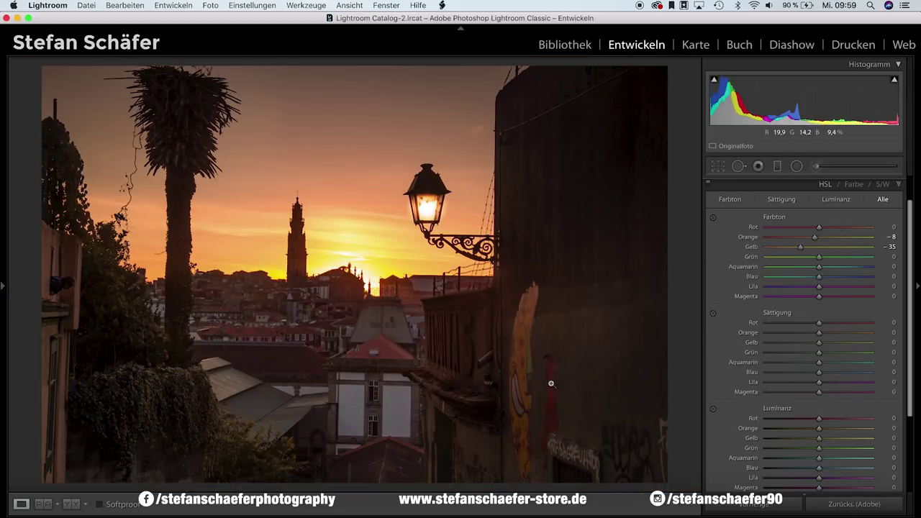
pyautogui.press('\\')
pyautogui.press('\\')
pyautogui.press('Right')
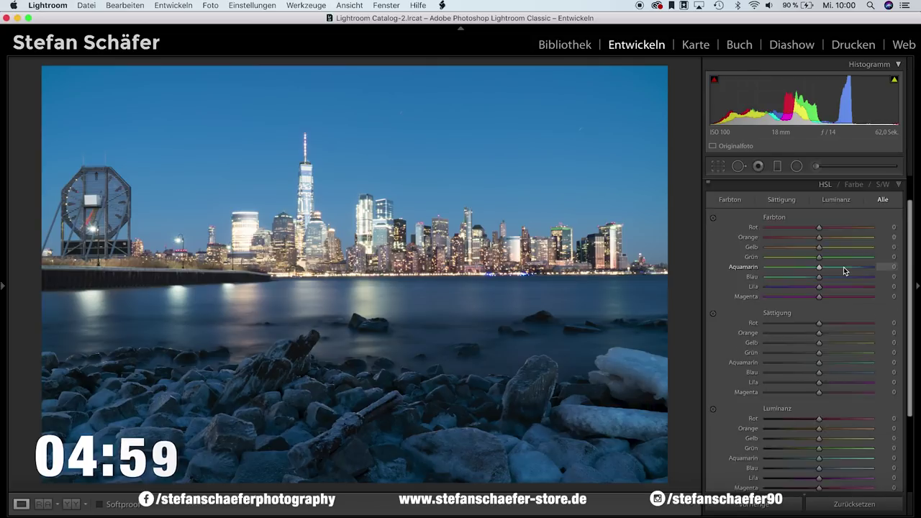
# Set the skyline photo's Highlights to −85, Whites to −30 and Shadows to +49
pyautogui.scroll(2, 843, 267)
pyautogui.click(832, 186)
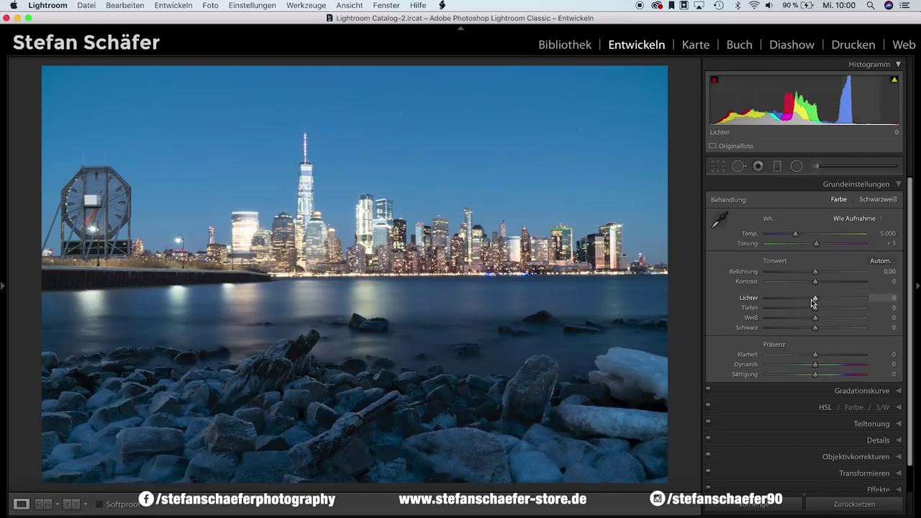
pyautogui.moveTo(816, 298); pyautogui.dragTo(775, 303)
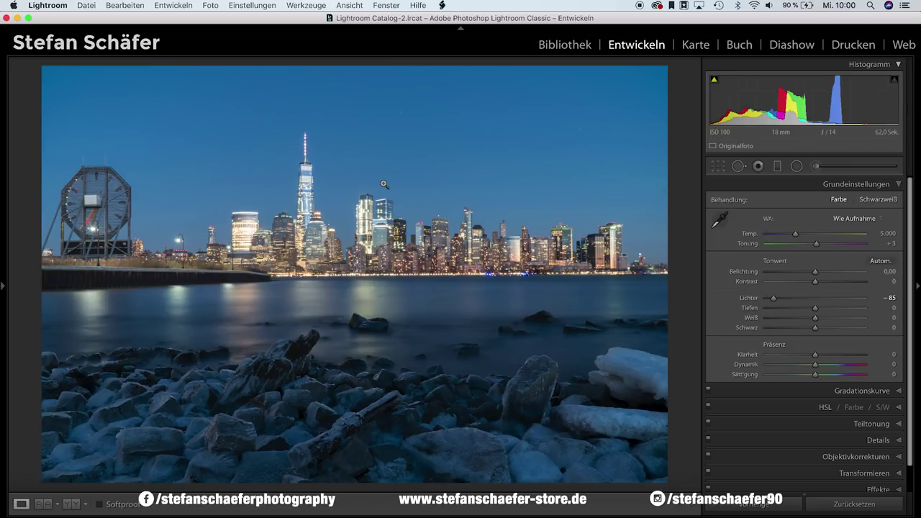
pyautogui.click(239, 251)
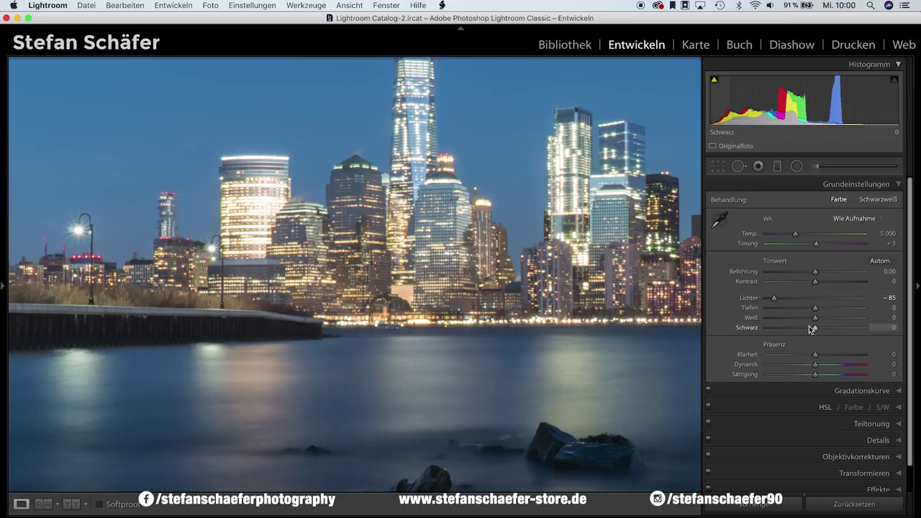
pyautogui.moveTo(816, 319); pyautogui.dragTo(799, 320)
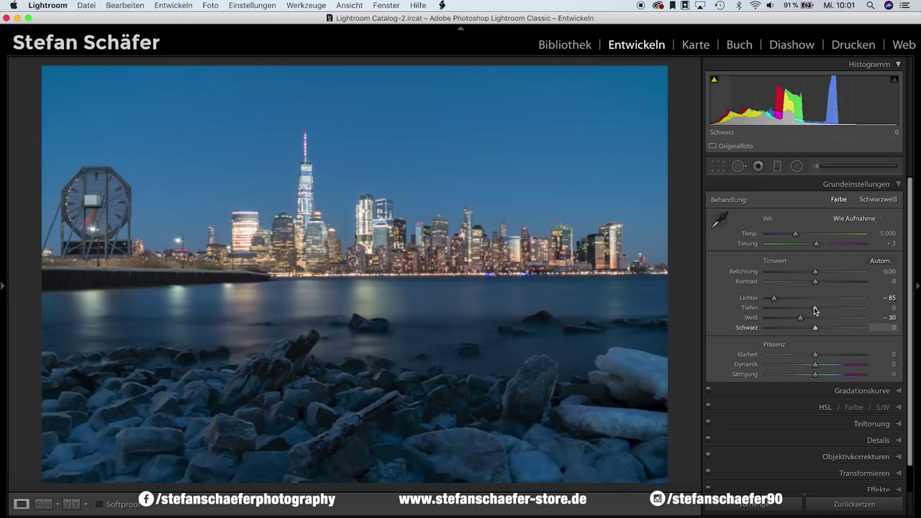
pyautogui.moveTo(816, 308); pyautogui.dragTo(841, 307)
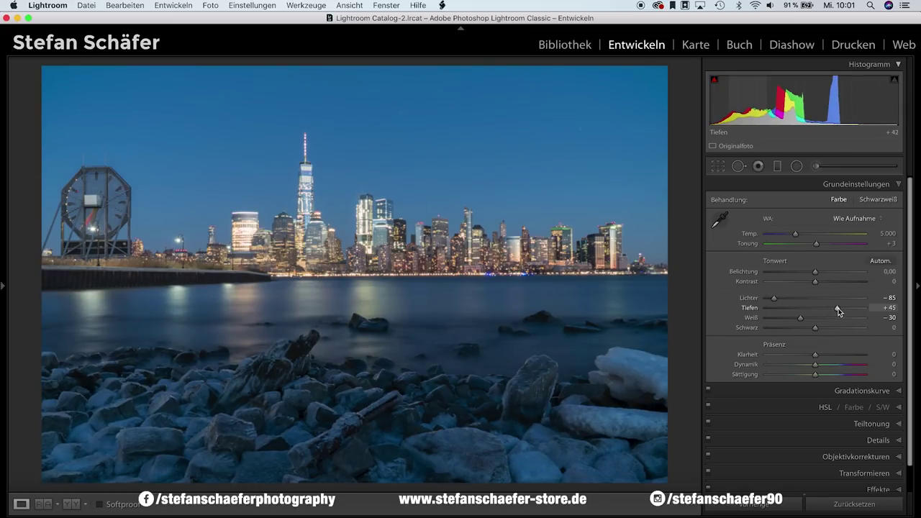
pyautogui.moveTo(841, 310); pyautogui.dragTo(840, 310)
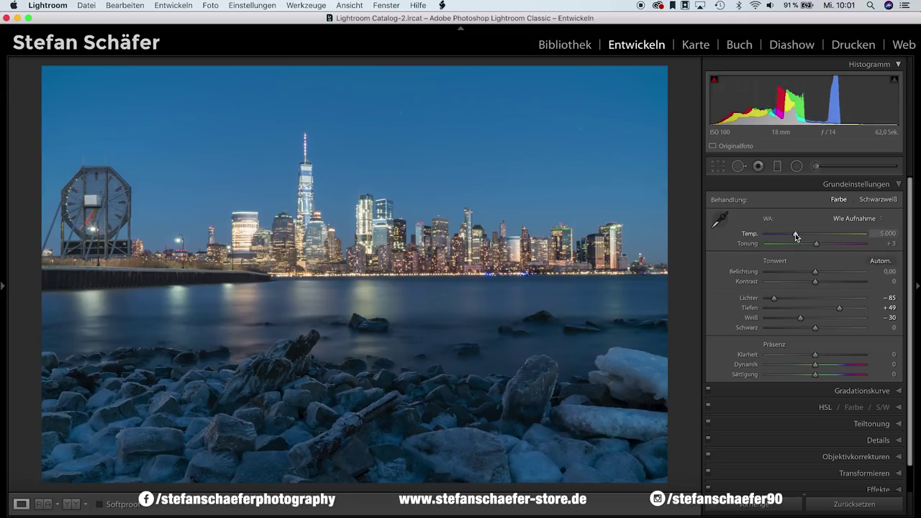
# Warm the white balance Temp to 6,570 and raise Contrast to +13
pyautogui.moveTo(796, 234); pyautogui.dragTo(800, 234)
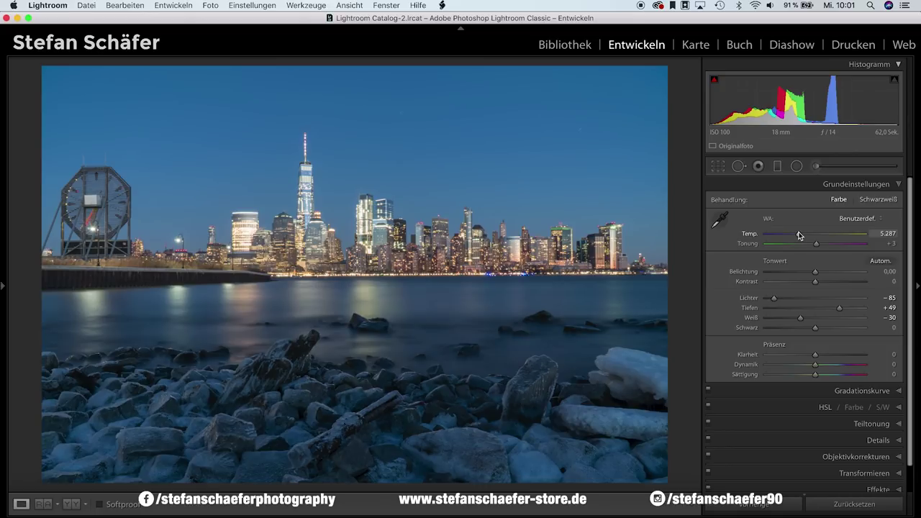
pyautogui.moveTo(800, 235); pyautogui.dragTo(808, 236)
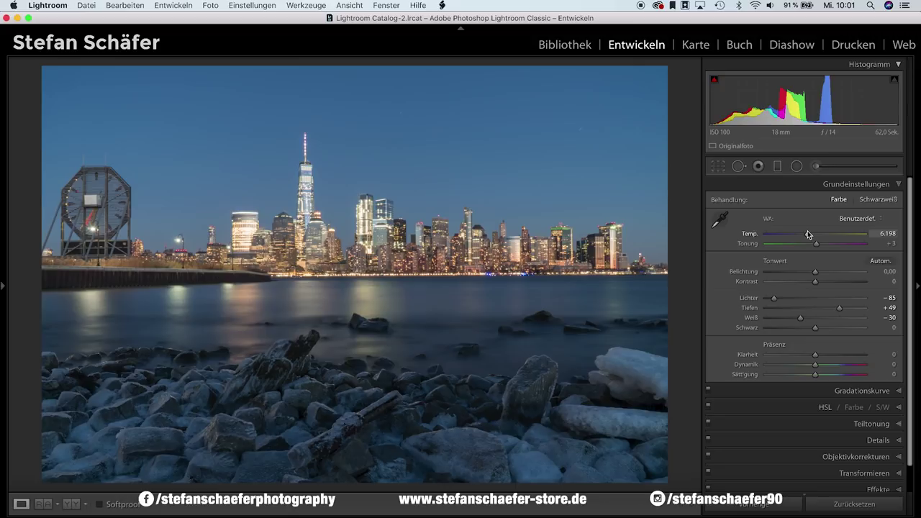
pyautogui.moveTo(807, 234); pyautogui.dragTo(816, 235)
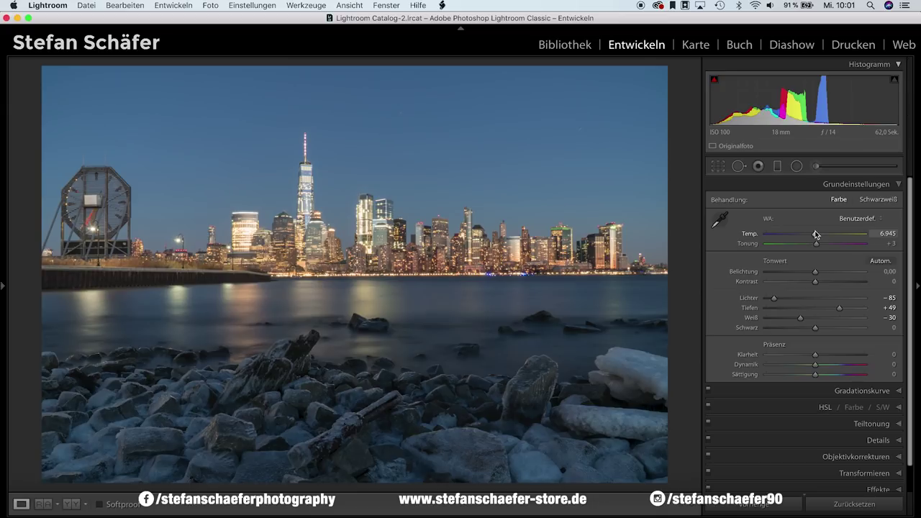
pyautogui.moveTo(816, 235); pyautogui.dragTo(812, 235)
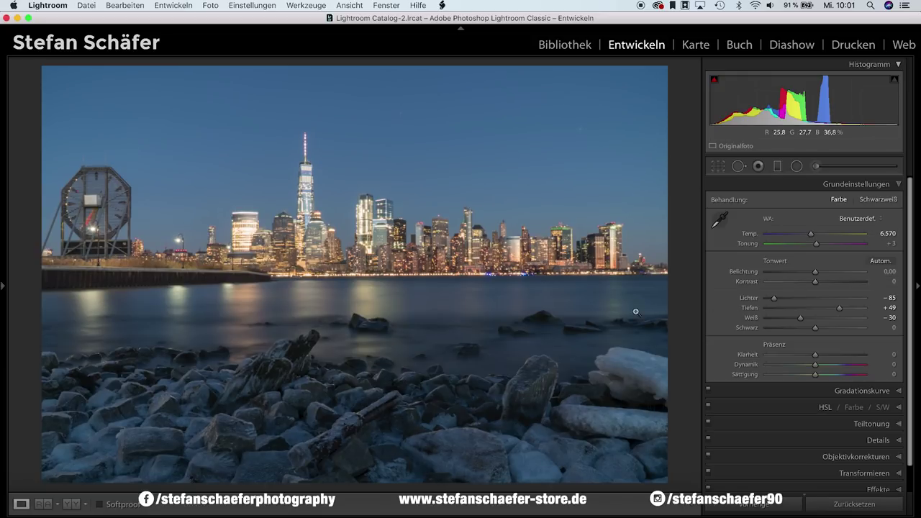
pyautogui.moveTo(816, 281); pyautogui.dragTo(823, 286)
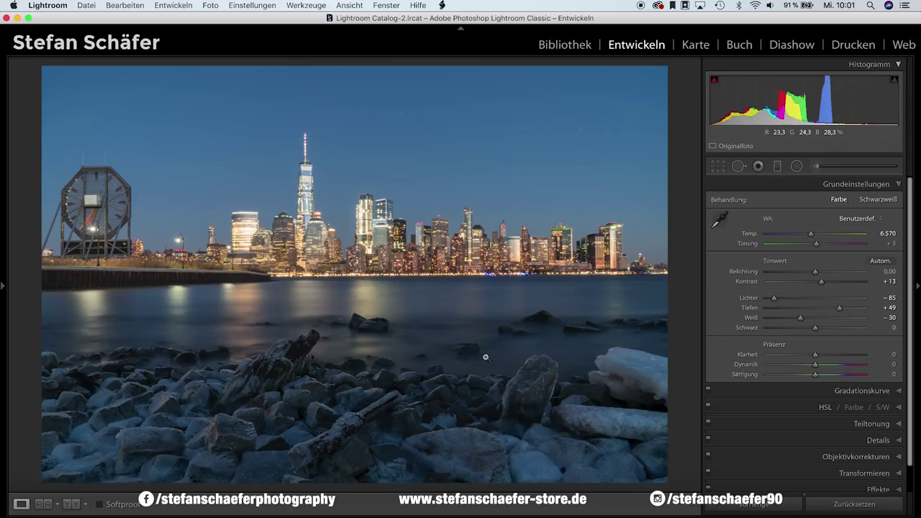
# Start a new Adjustment Brush with reset effects, raising Contrast and Clarity
pyautogui.click(843, 166)
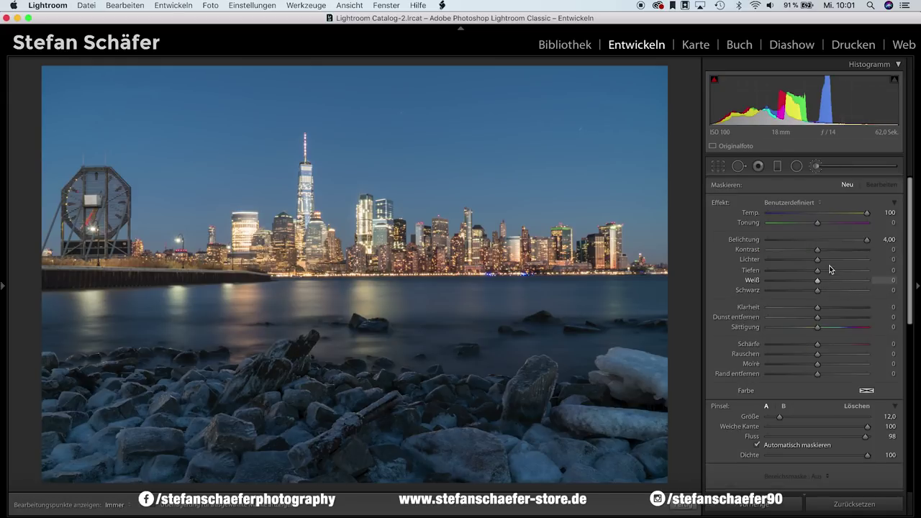
pyautogui.press('alt')
pyautogui.keyDown('alt'); pyautogui.click(727, 205); pyautogui.keyUp('alt')
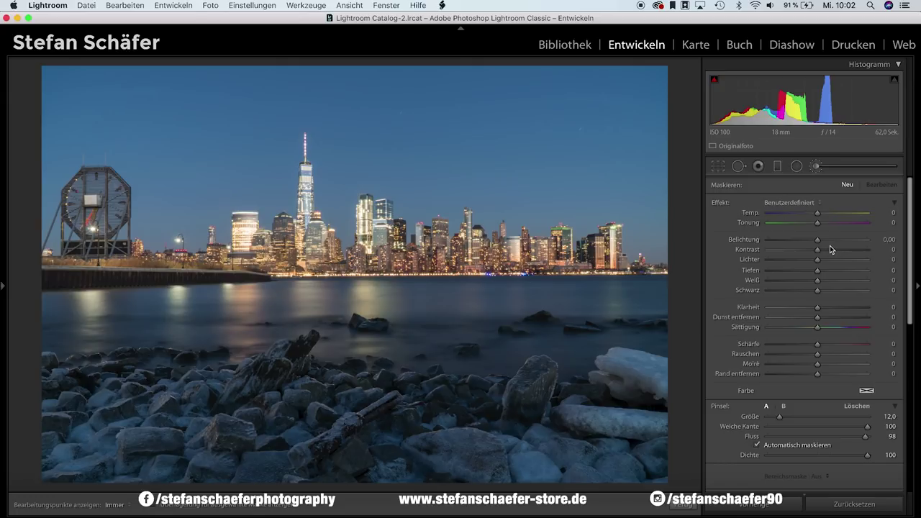
pyautogui.moveTo(817, 250); pyautogui.dragTo(853, 247)
pyautogui.moveTo(852, 308); pyautogui.dragTo(851, 308)
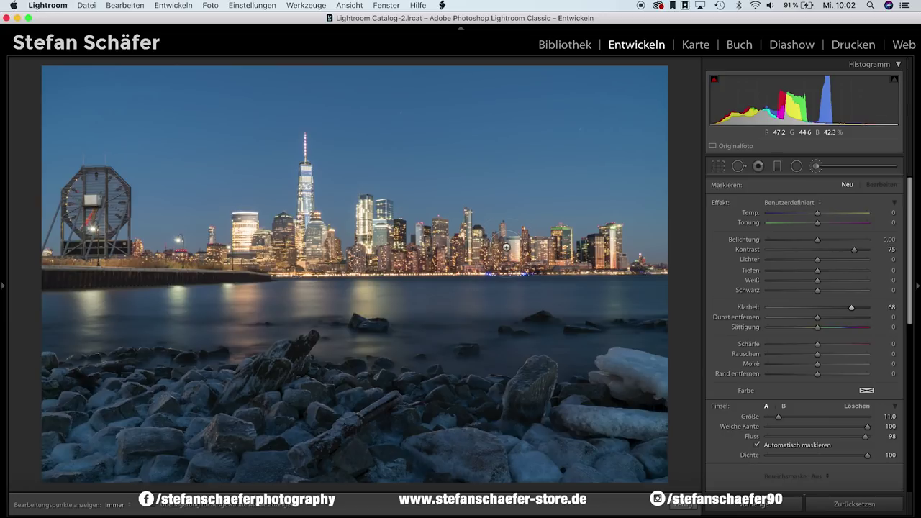
# Paint the brush adjustment over the city skyline with a smaller brush
pyautogui.press('[')
pyautogui.press('h')
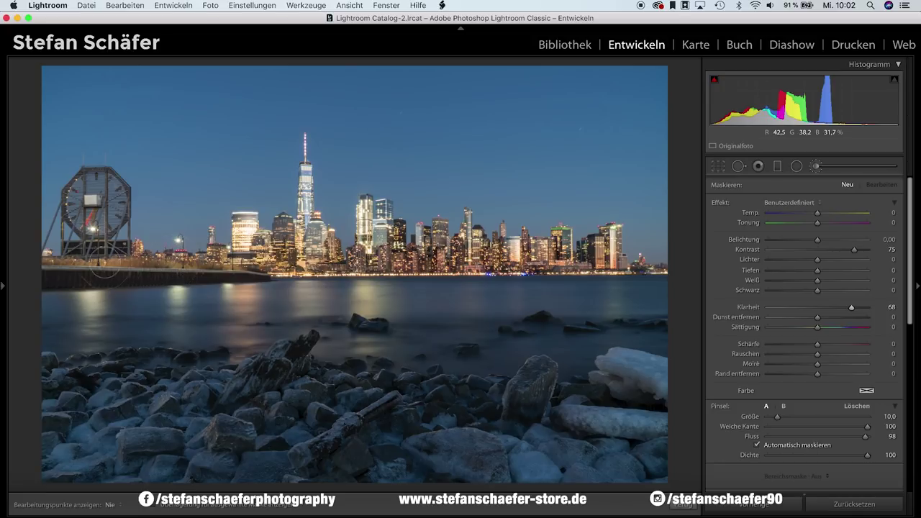
pyautogui.press('h')
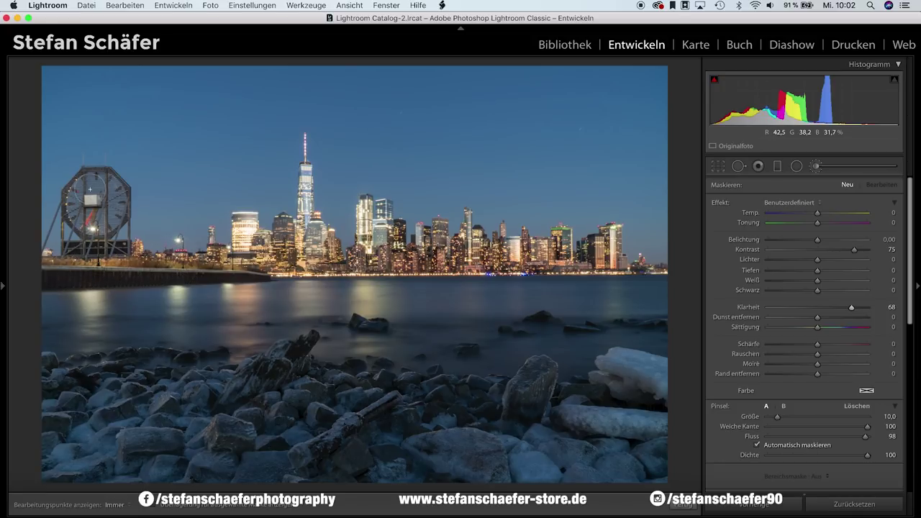
pyautogui.click(90, 193)
pyautogui.press('h')
pyautogui.press('h')
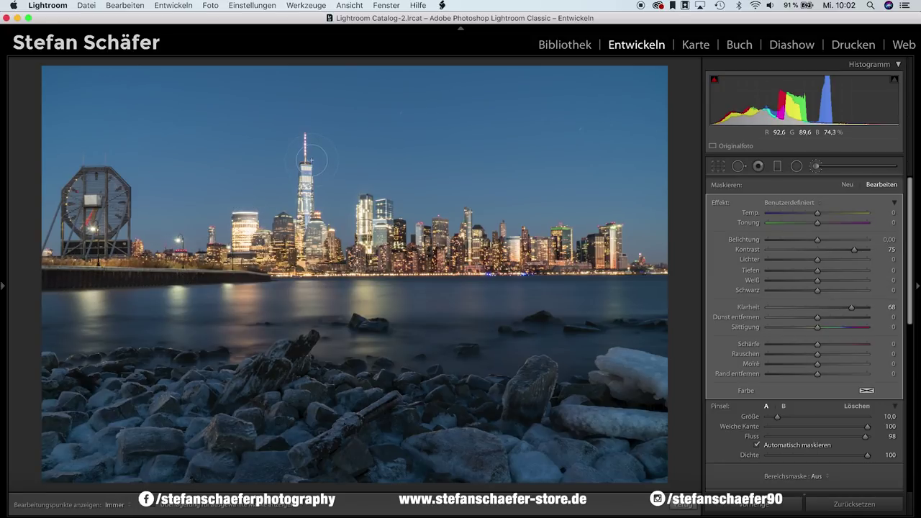
pyautogui.press('[')
pyautogui.press('[')
pyautogui.press('[')
pyautogui.press('[')
pyautogui.press('h')
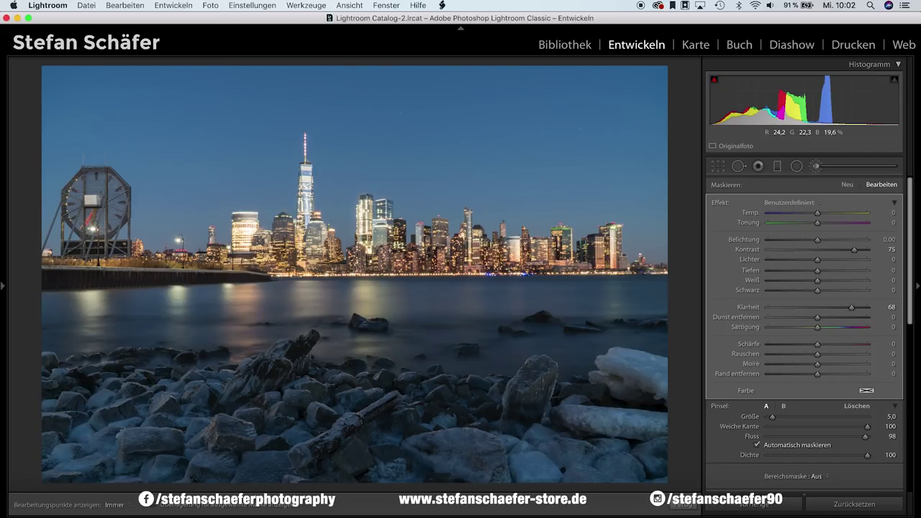
pyautogui.press('h')
pyautogui.press('h')
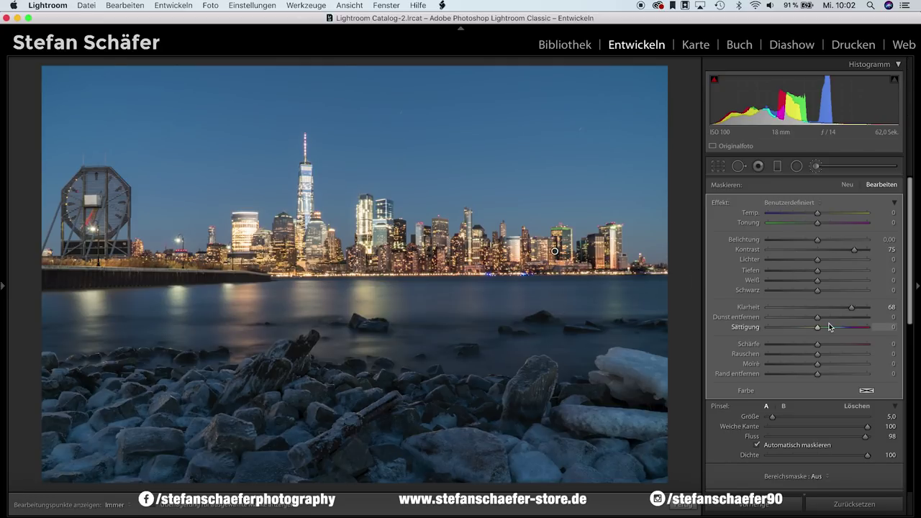
# Lower the brushed contrast so the skyline adjustment ends at Contrast 46 and Clarity 46
pyautogui.click(841, 250)
pyautogui.moveTo(842, 250); pyautogui.dragTo(836, 251)
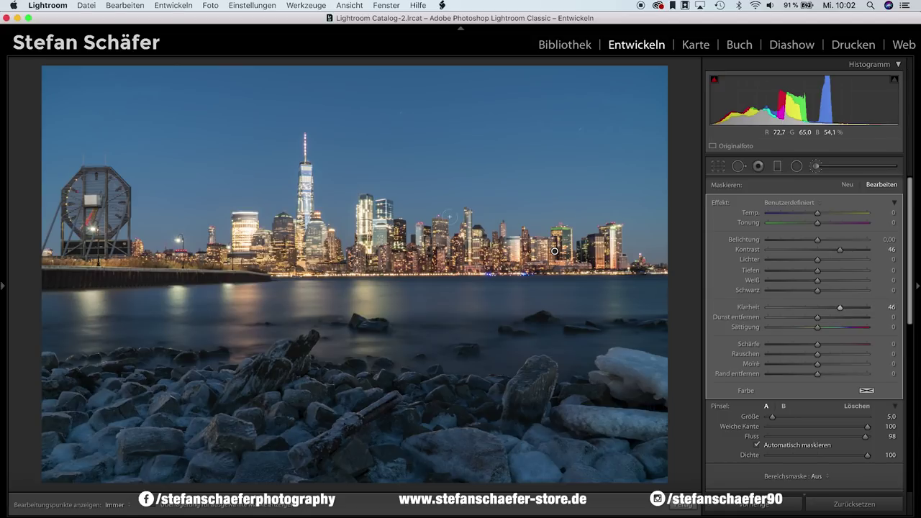
pyautogui.click(688, 504)
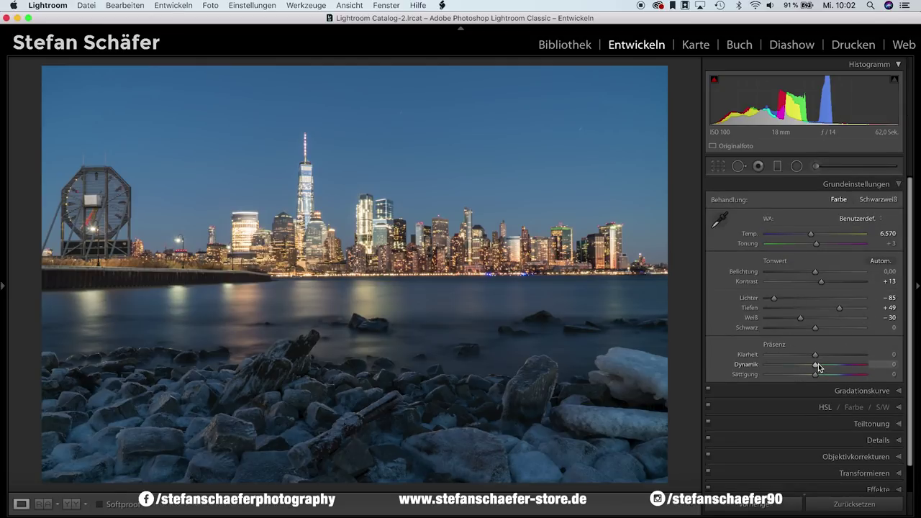
# Set Vibrance +9, Blue saturation −14, Aqua saturation −9 and Blue hue −11
pyautogui.moveTo(818, 365); pyautogui.dragTo(820, 367)
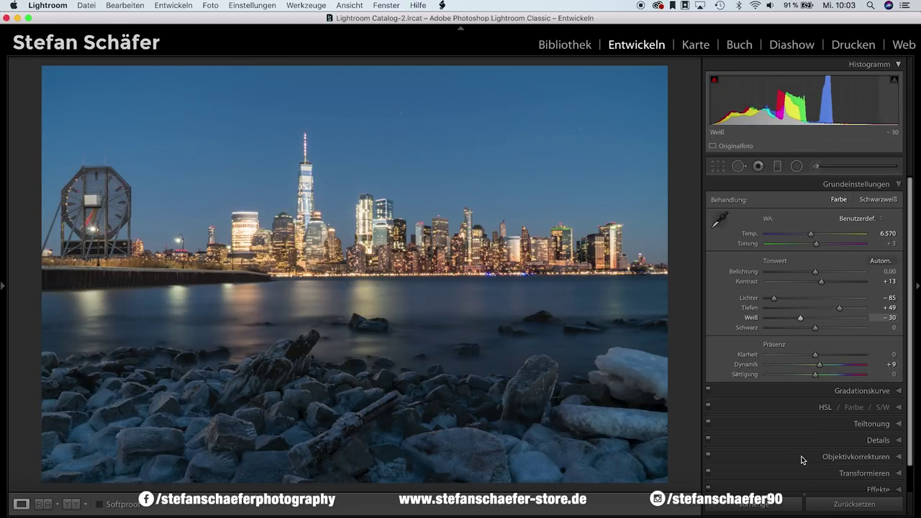
pyautogui.click(825, 407)
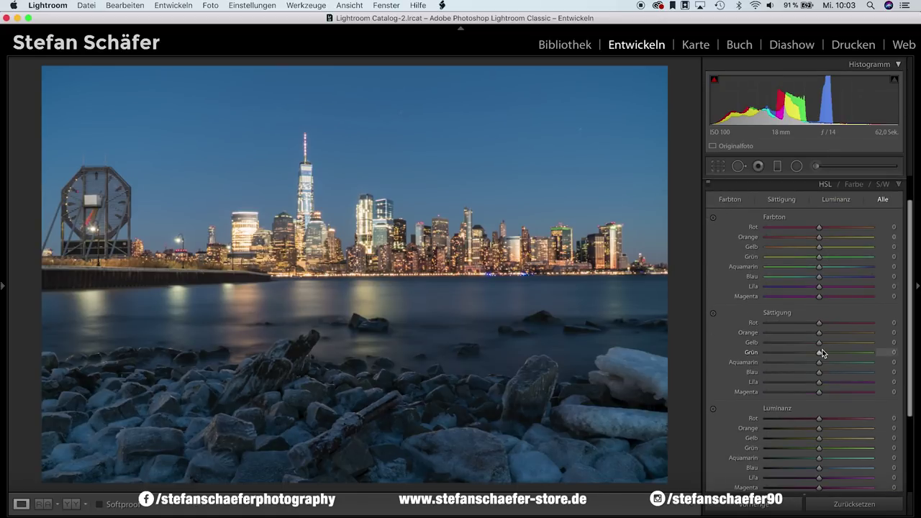
pyautogui.moveTo(824, 374); pyautogui.dragTo(811, 371)
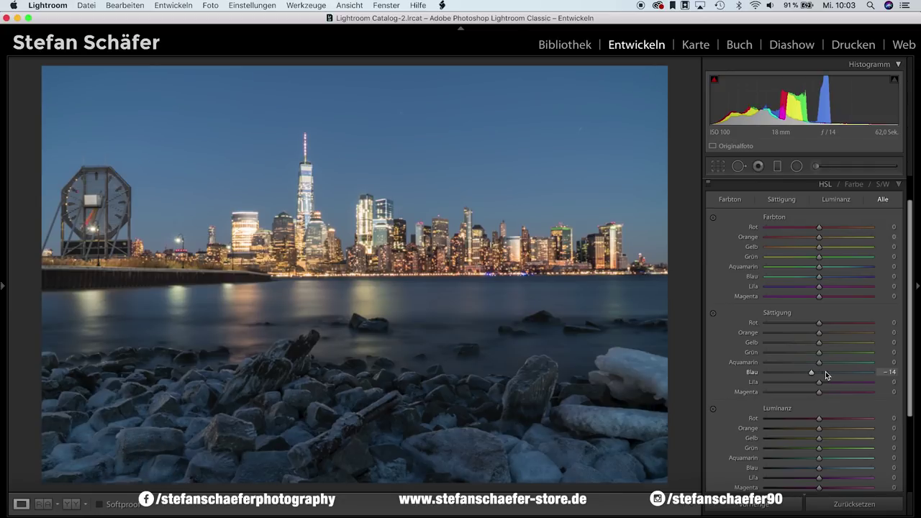
pyautogui.moveTo(817, 362); pyautogui.dragTo(813, 363)
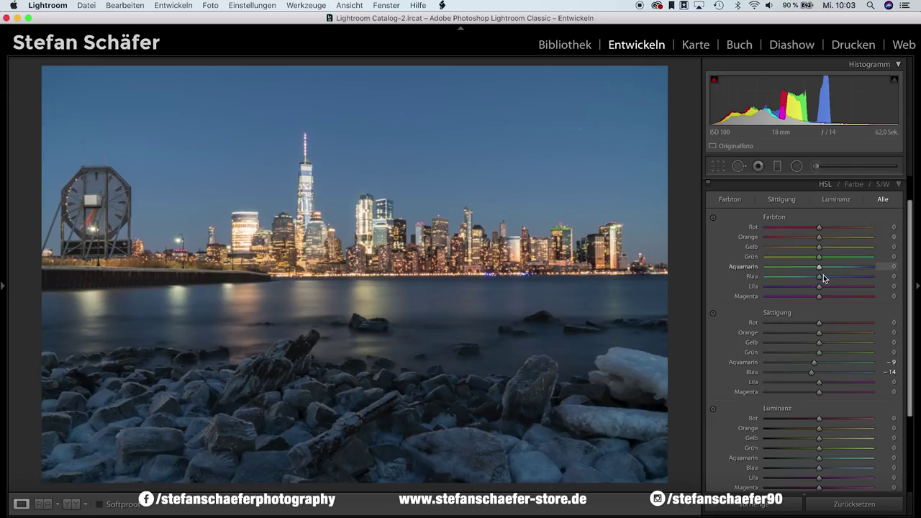
pyautogui.moveTo(820, 280); pyautogui.dragTo(815, 281)
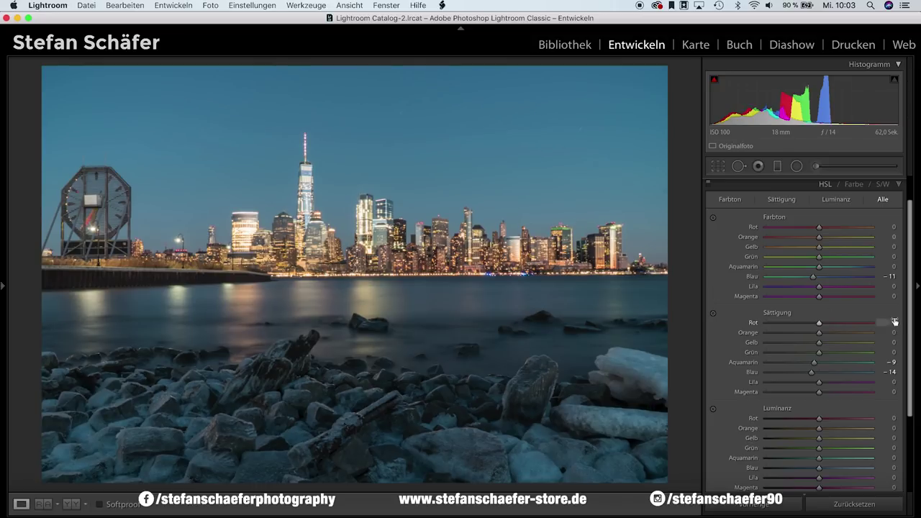
pyautogui.scroll(-1, 852, 319)
# Sharpen at Amount 81 with Masking 48, checking detail zoomed in on the skyline
pyautogui.scroll(-2, 852, 324)
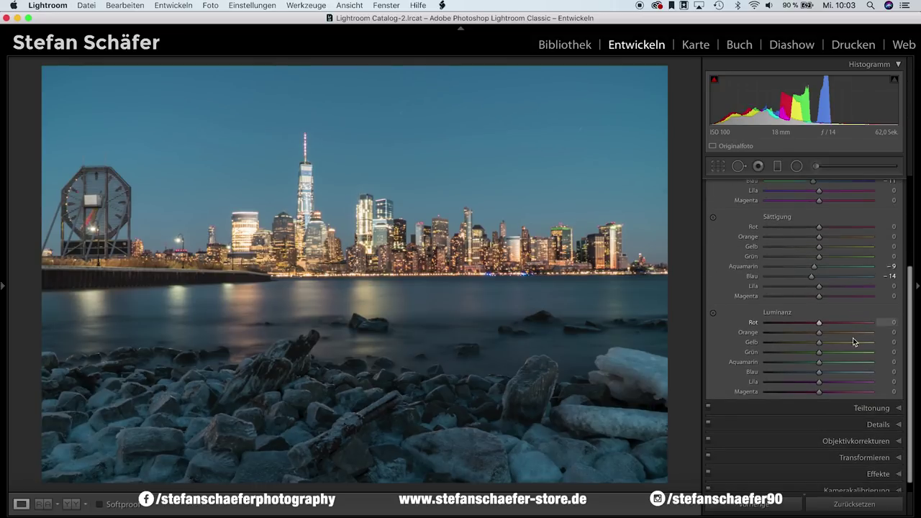
pyautogui.click(863, 426)
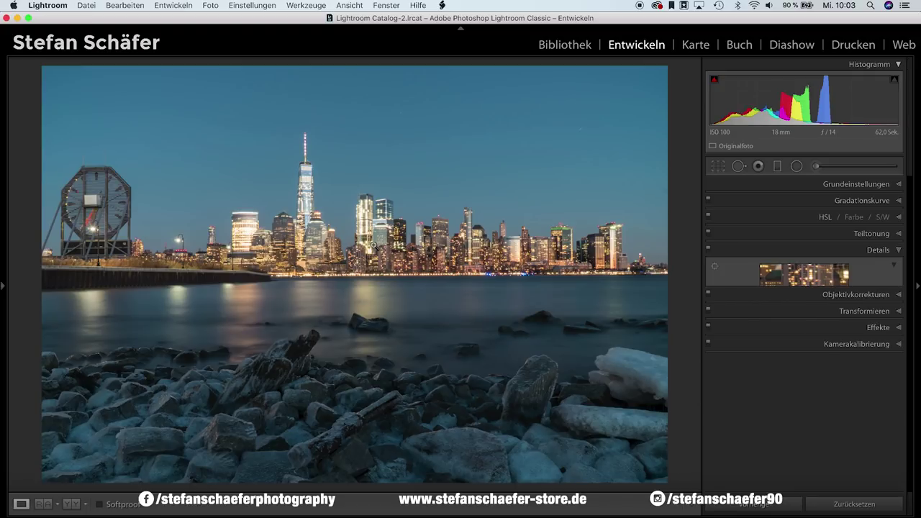
pyautogui.click(372, 250)
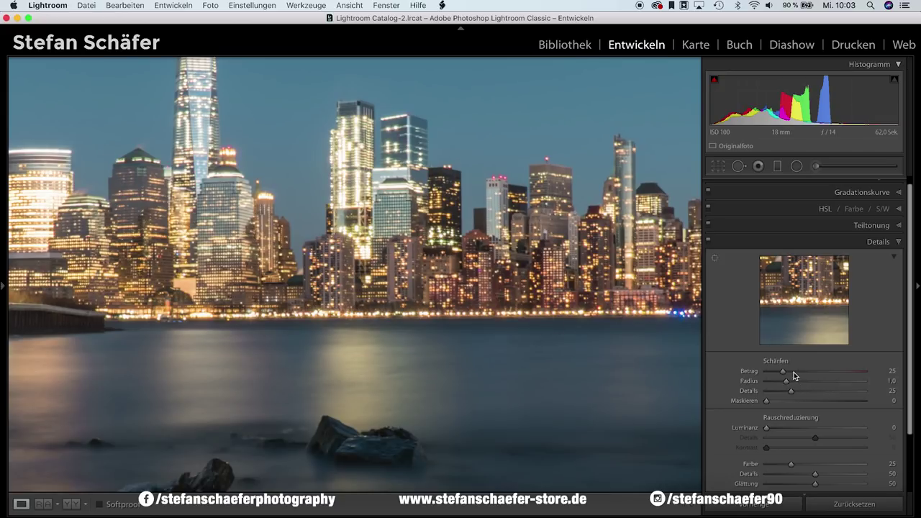
pyautogui.moveTo(785, 372); pyautogui.dragTo(822, 372)
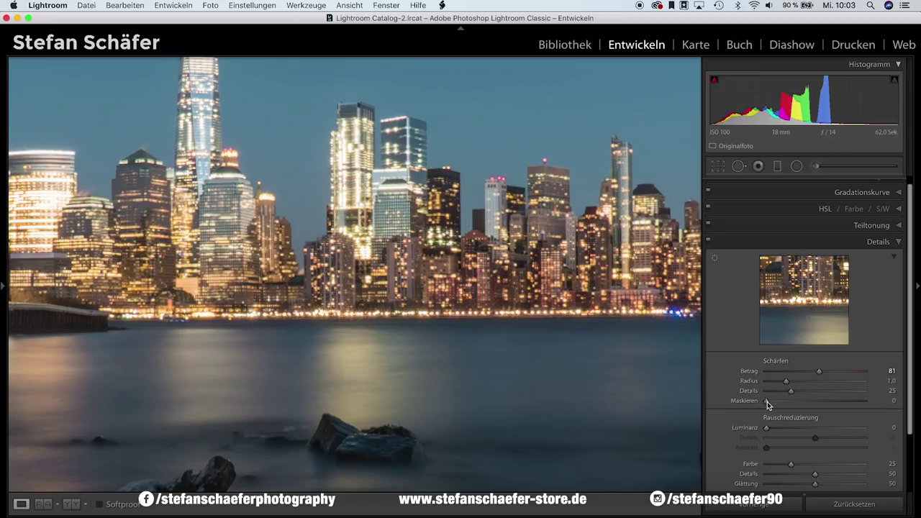
pyautogui.press('z')
pyautogui.moveTo(791, 405); pyautogui.dragTo(811, 401)
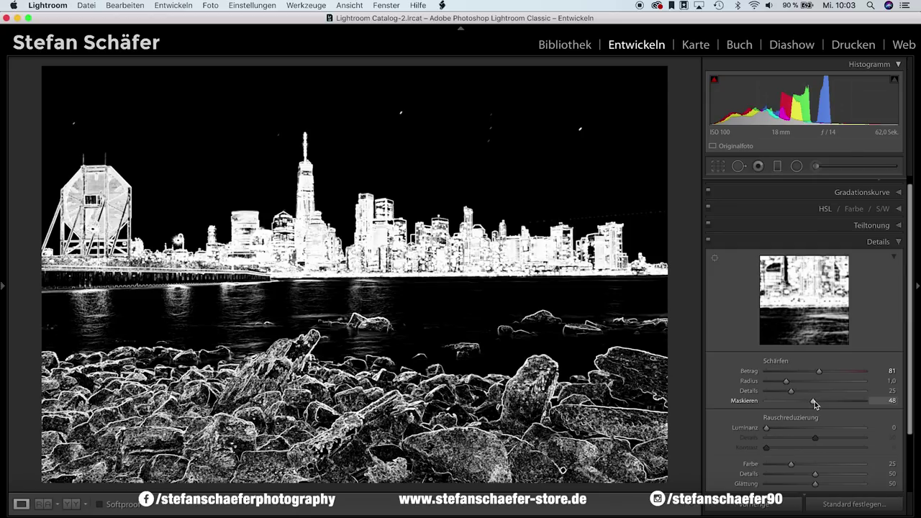
pyautogui.moveTo(814, 404); pyautogui.dragTo(814, 404)
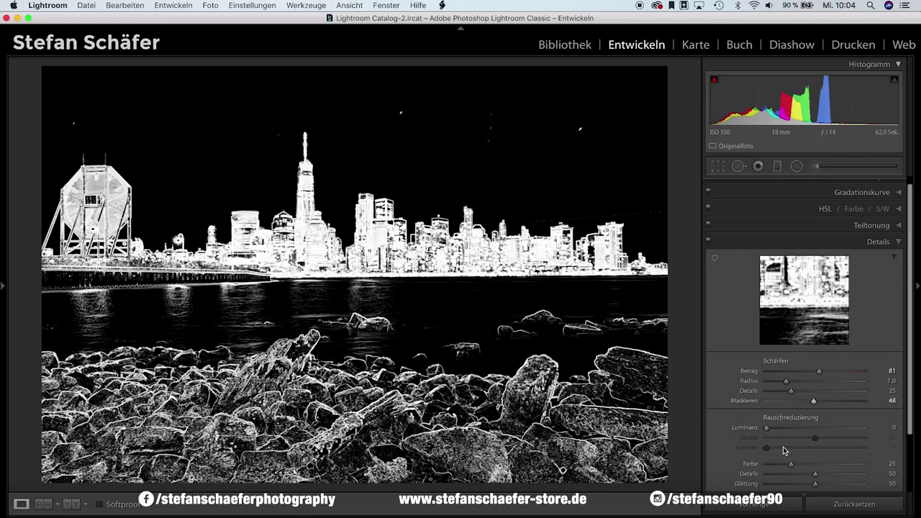
pyautogui.scroll(-3, 784, 451)
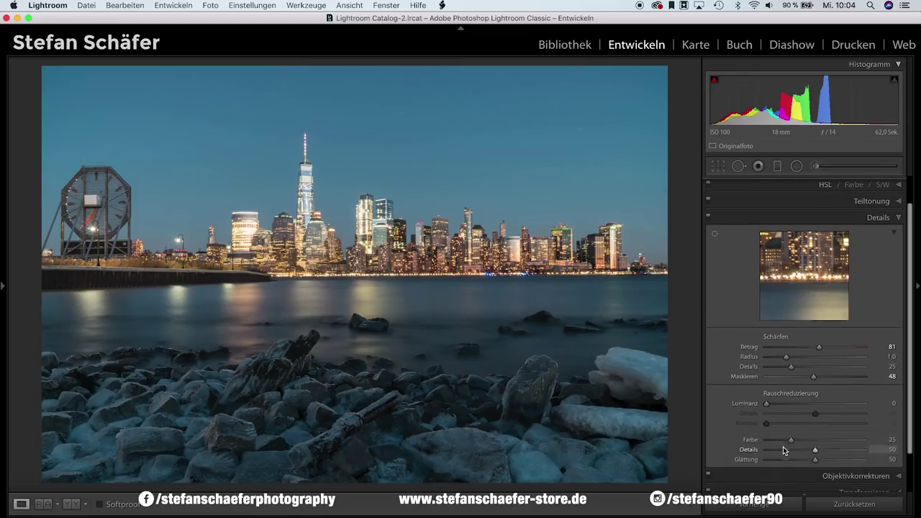
# Darken the photo's corners with a −13 post-crop vignette
pyautogui.click(877, 458)
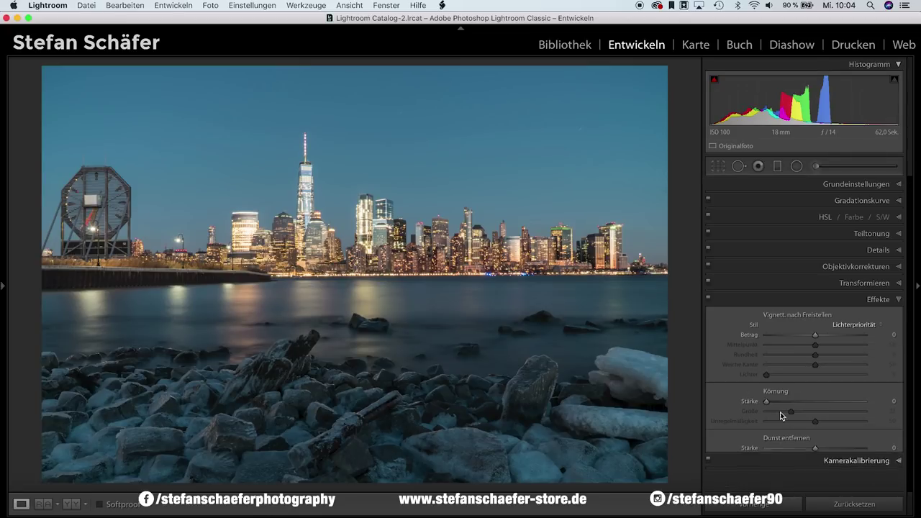
pyautogui.moveTo(814, 335); pyautogui.dragTo(807, 335)
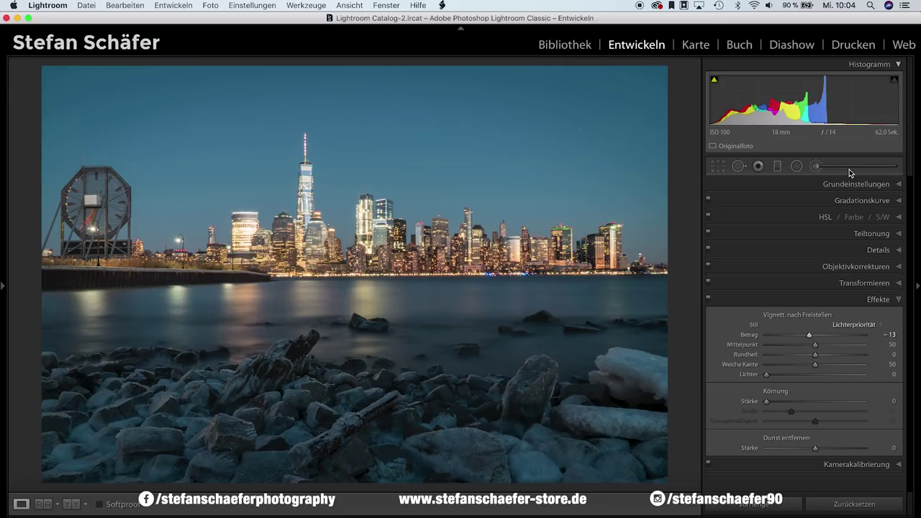
pyautogui.click(797, 167)
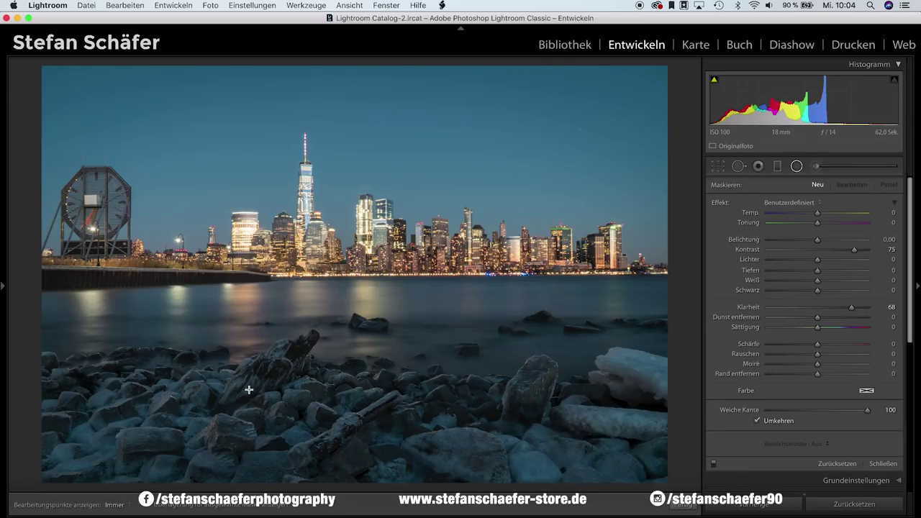
# Draw a radial filter with reset settings and Exposure +0.48 over the left rocks
pyautogui.press('alt')
pyautogui.keyDown('alt'); pyautogui.click(724, 205); pyautogui.keyUp('alt')
pyautogui.moveTo(819, 241); pyautogui.dragTo(824, 242)
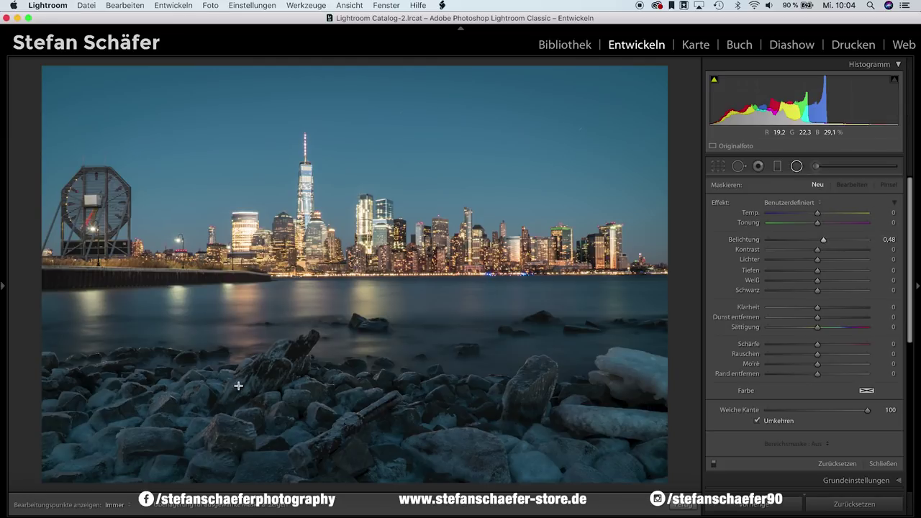
pyautogui.moveTo(247, 387); pyautogui.dragTo(222, 377)
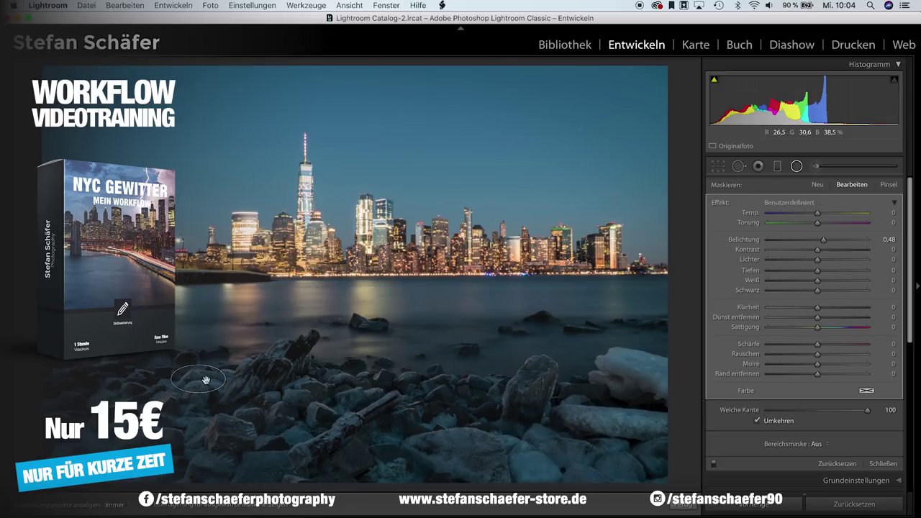
# Duplicate the radial filter onto the right-hand and central rocks, making four in total
pyautogui.rightClick(209, 380)
pyautogui.click(219, 383)
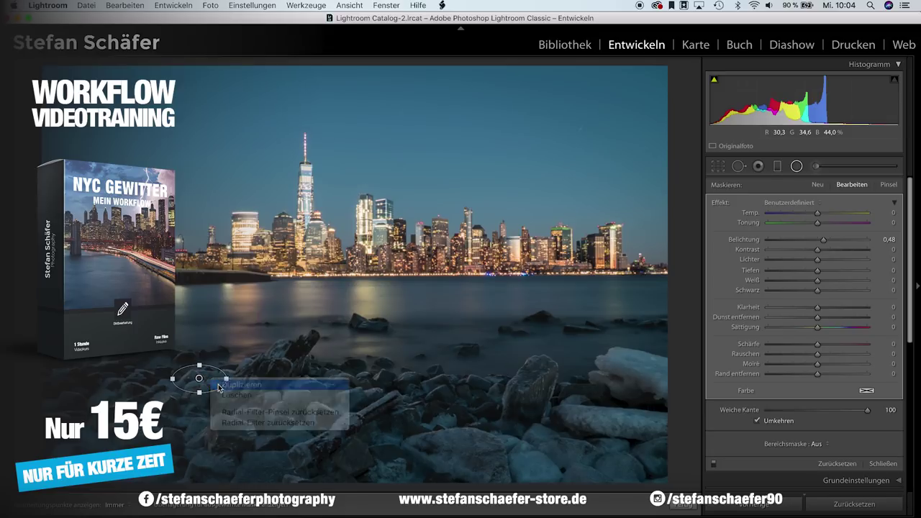
pyautogui.click(540, 378)
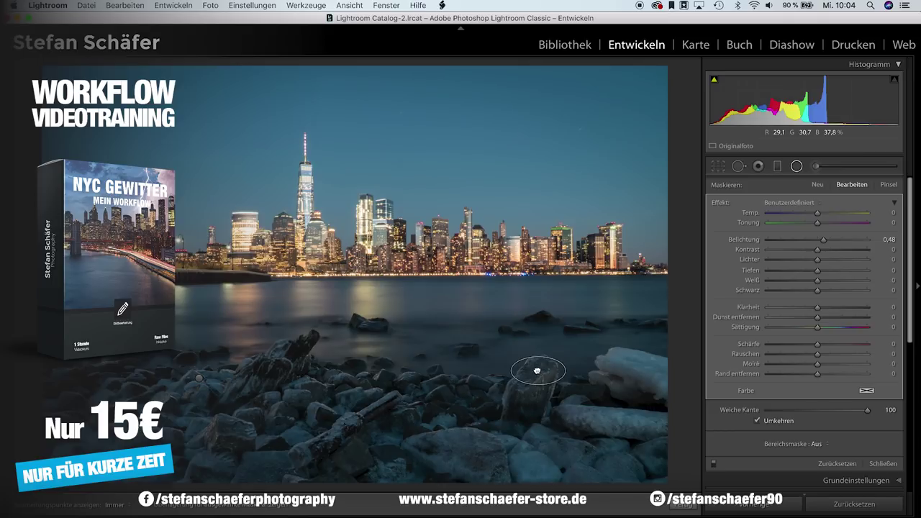
pyautogui.rightClick(550, 369)
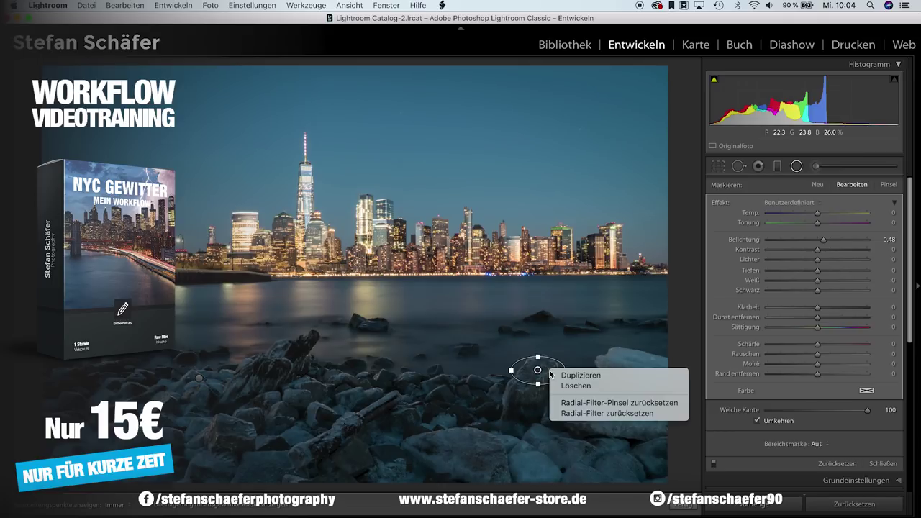
pyautogui.click(563, 380)
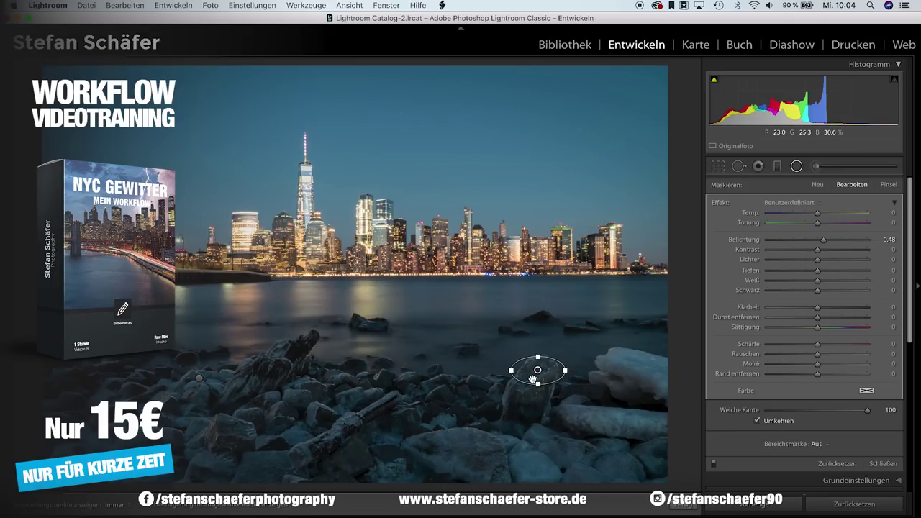
pyautogui.click(493, 420)
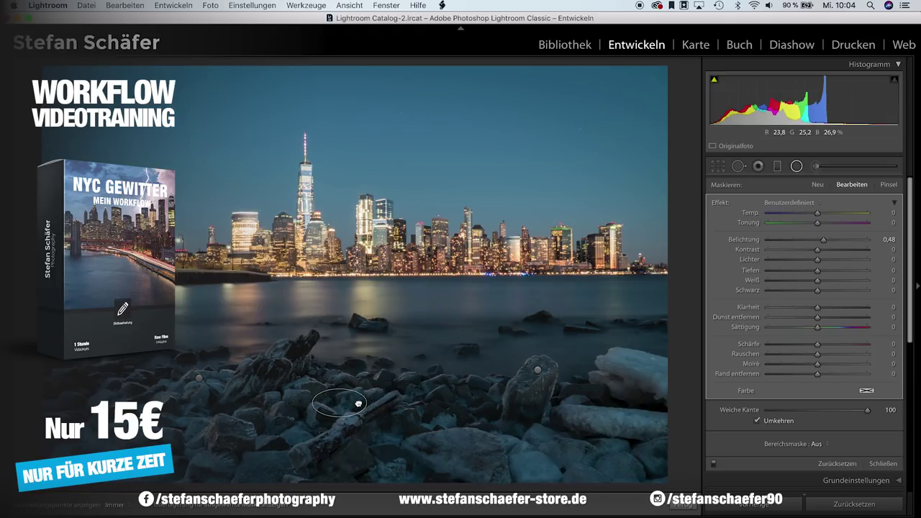
pyautogui.click(358, 401)
pyautogui.rightClick(352, 402)
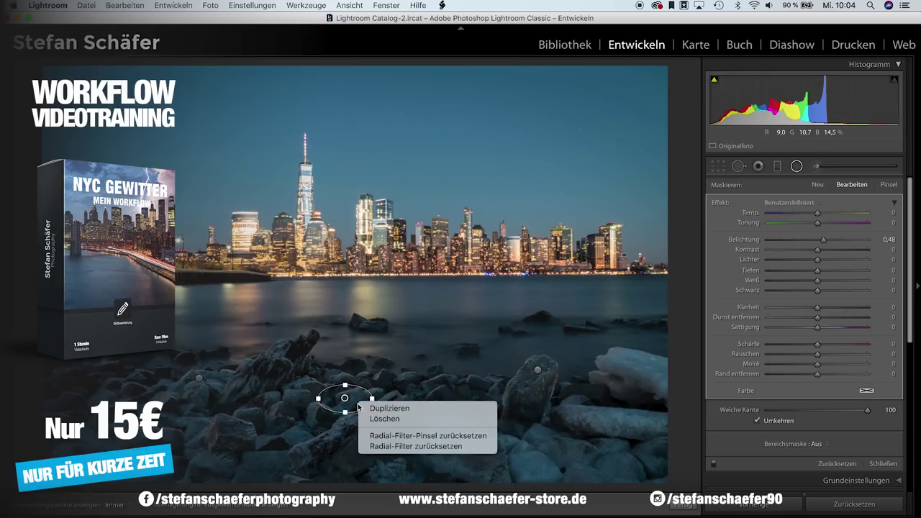
pyautogui.click(368, 410)
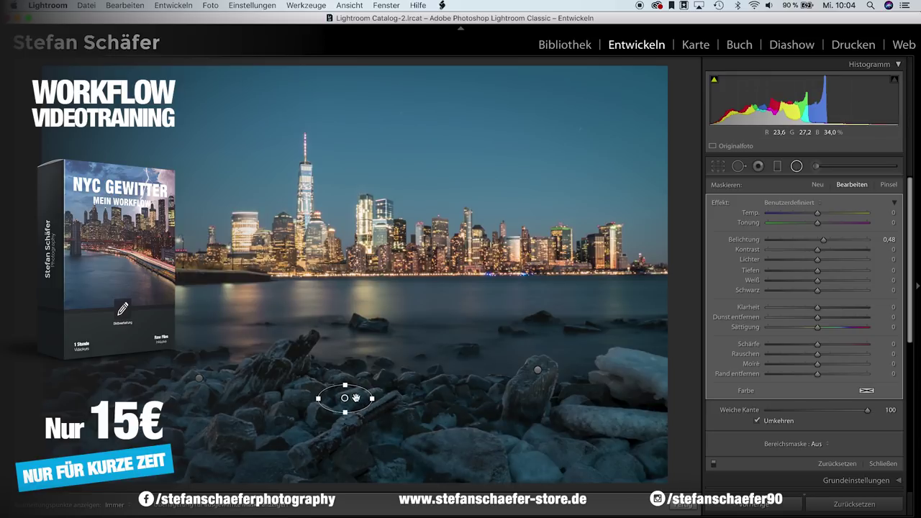
pyautogui.press('Escape')
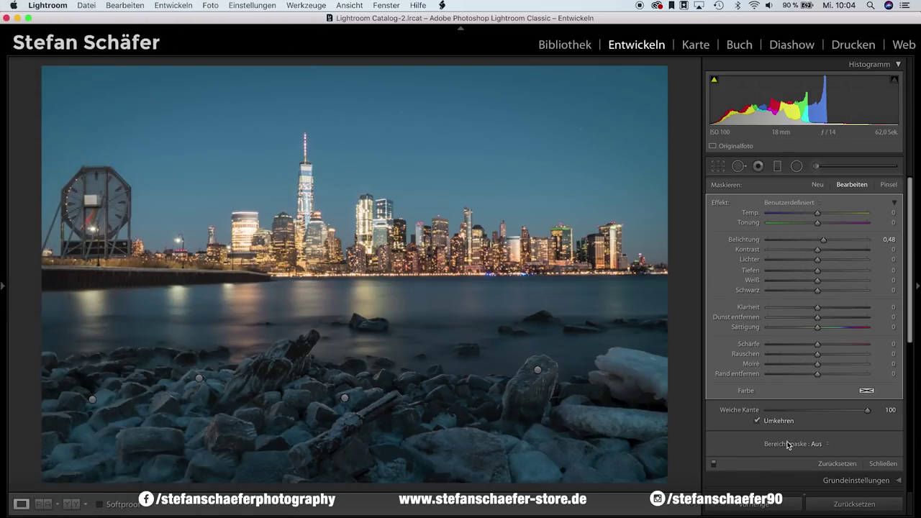
pyautogui.press('Escape')
pyautogui.hotkey('shift', 'm')
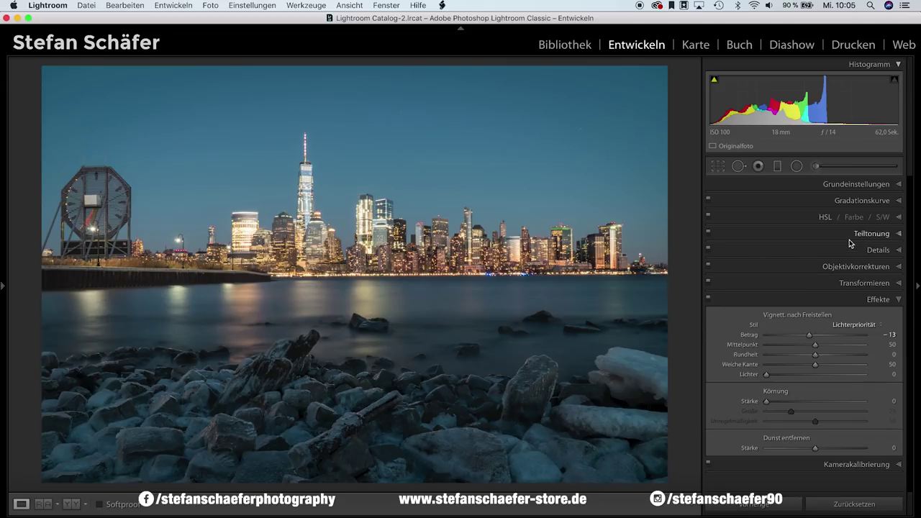
# Show lens corrections with chromatic aberration removal and the Sony E PZ 18-105mm F4 G OSS profile
pyautogui.click(853, 268)
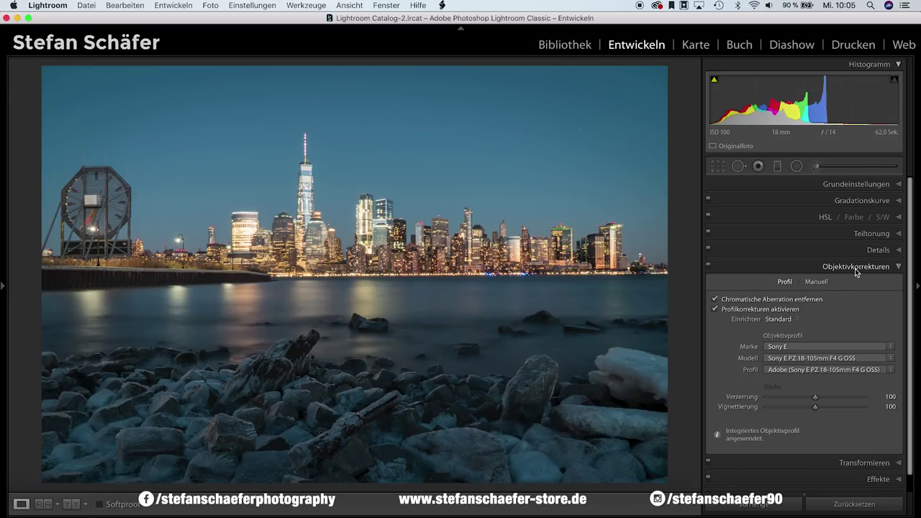
pyautogui.click(777, 166)
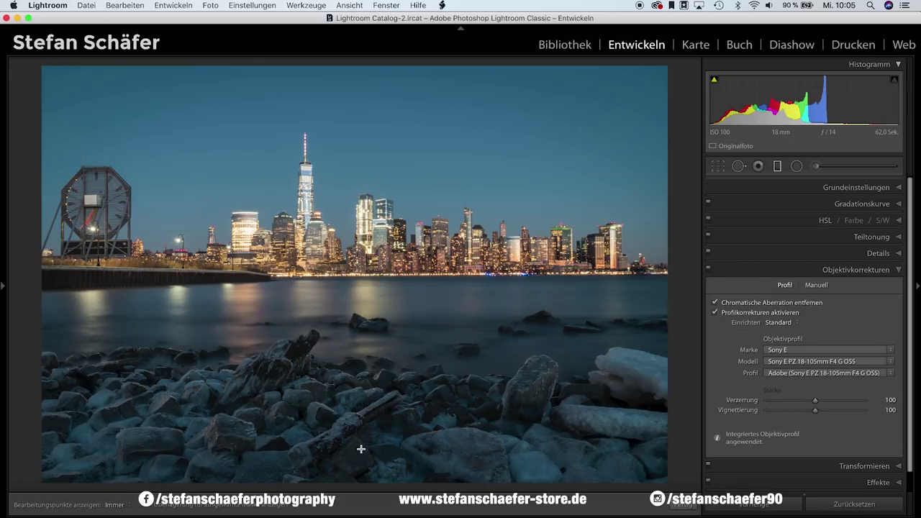
# Drag a −0.77 exposure gradient up from the bottom over the foreground rocks
pyautogui.moveTo(818, 239); pyautogui.dragTo(812, 241)
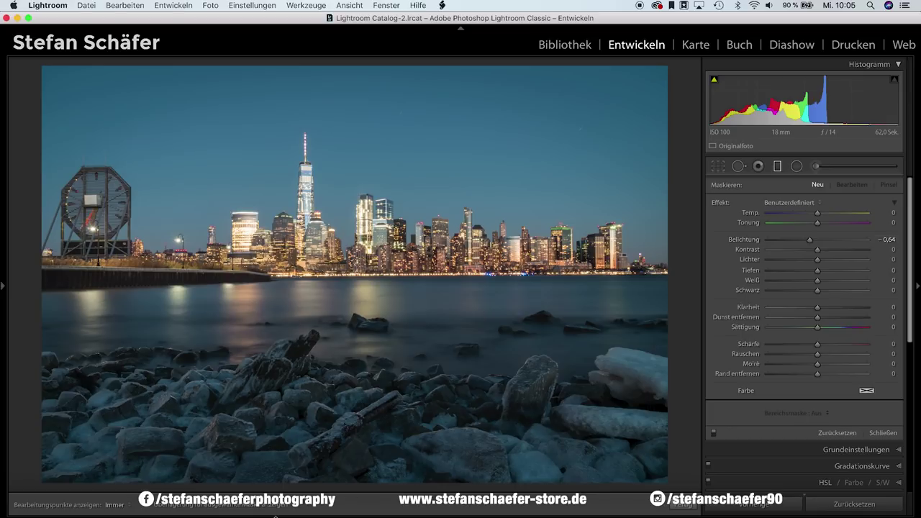
pyautogui.moveTo(278, 438); pyautogui.dragTo(271, 388)
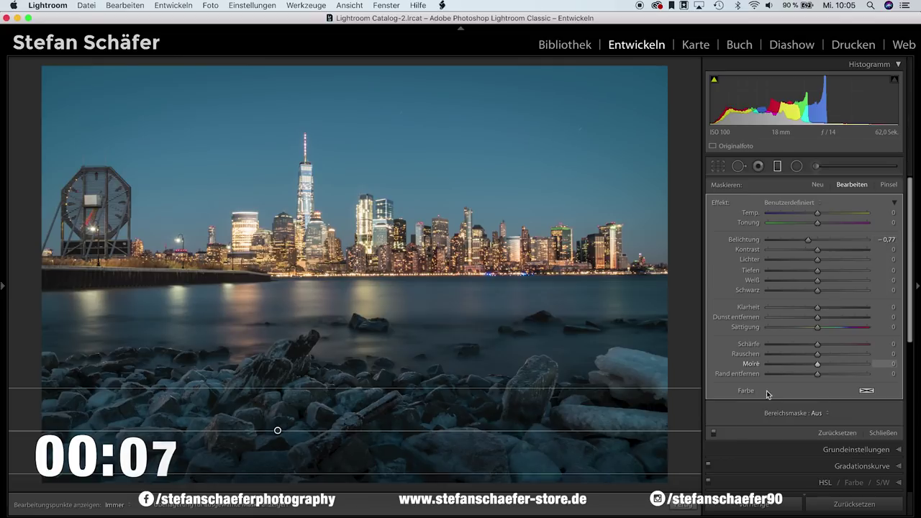
pyautogui.click(683, 505)
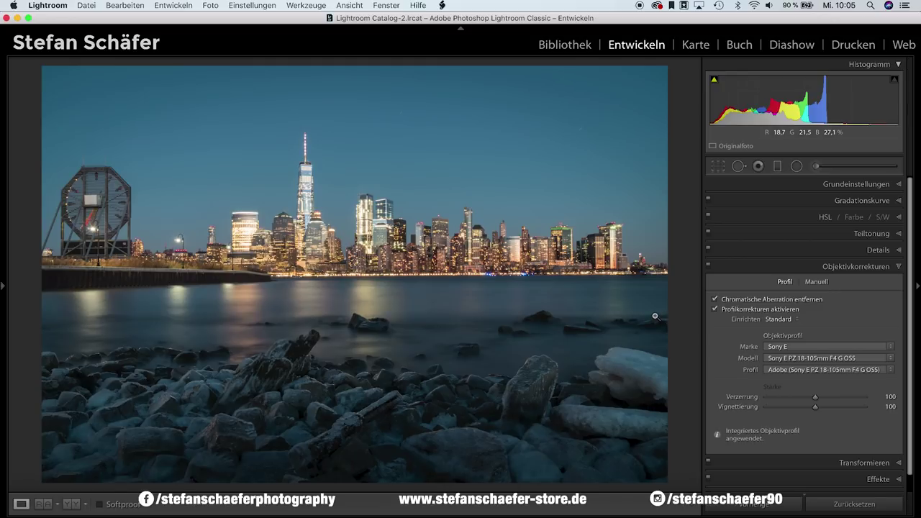
pyautogui.hotkey('shift', 'y')
pyautogui.press('\\')
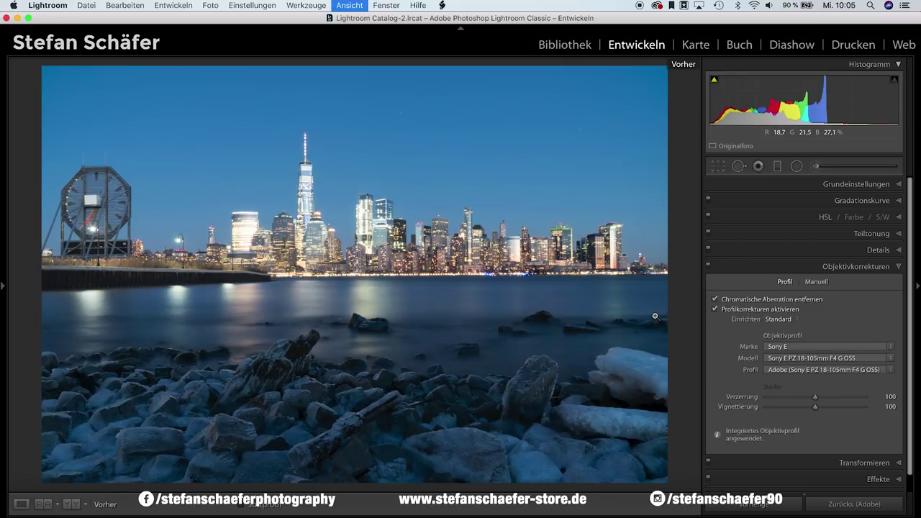
pyautogui.press('\\')
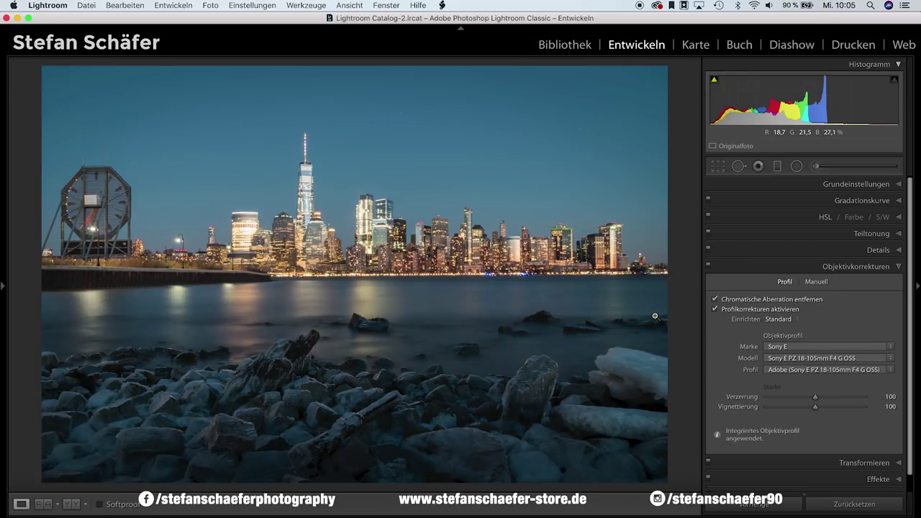
pyautogui.press('\\')
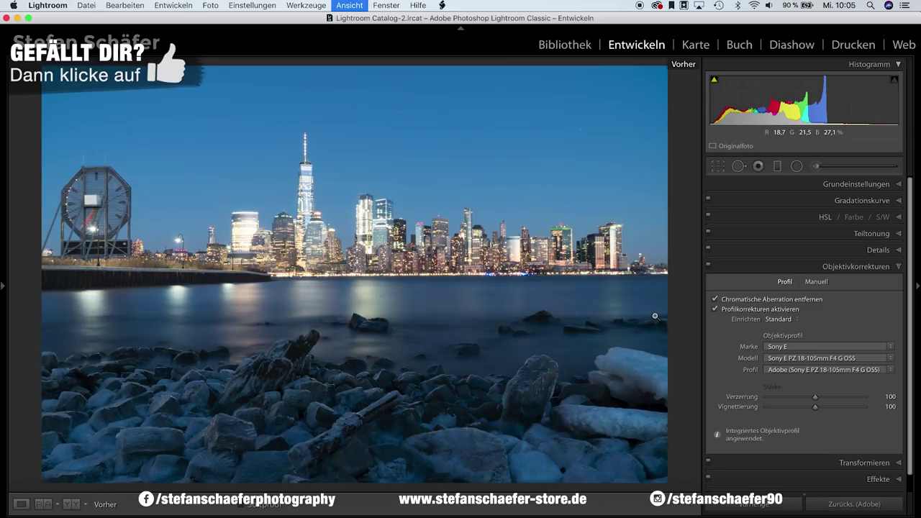
pyautogui.press('\\')
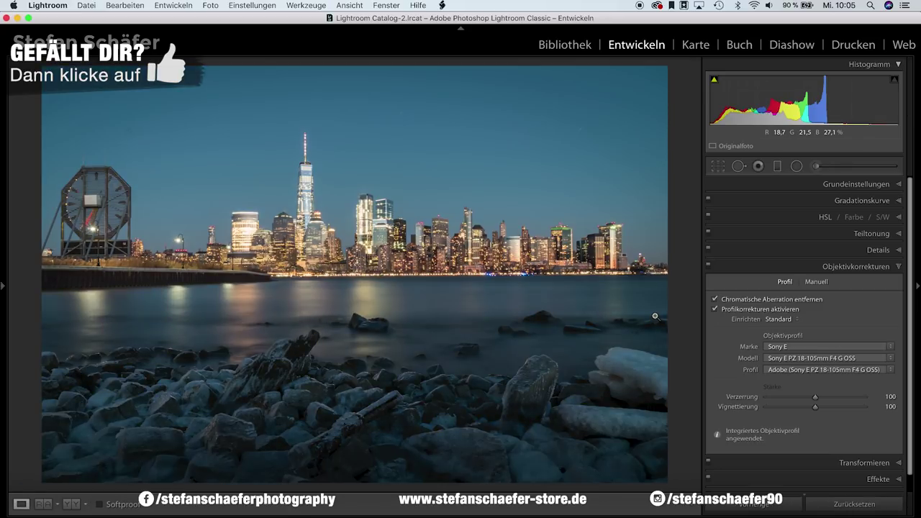
pyautogui.press('\\')
pyautogui.press('\\')
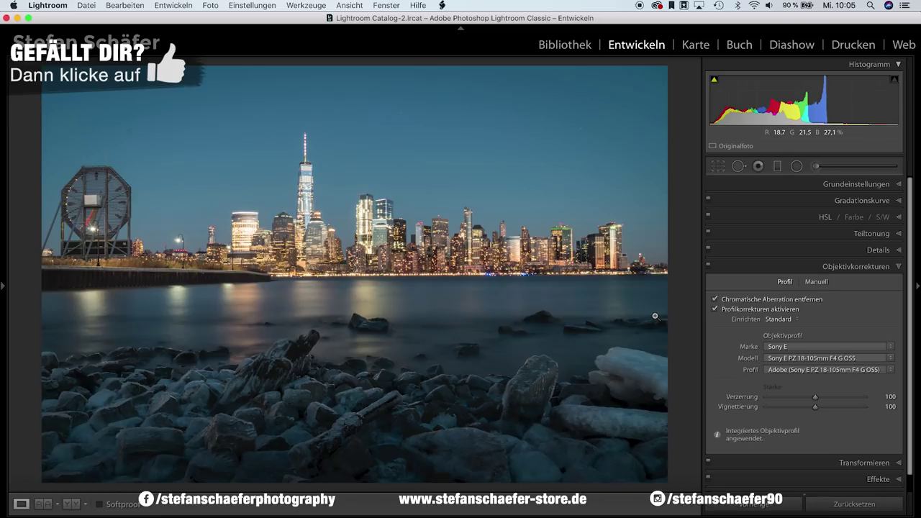